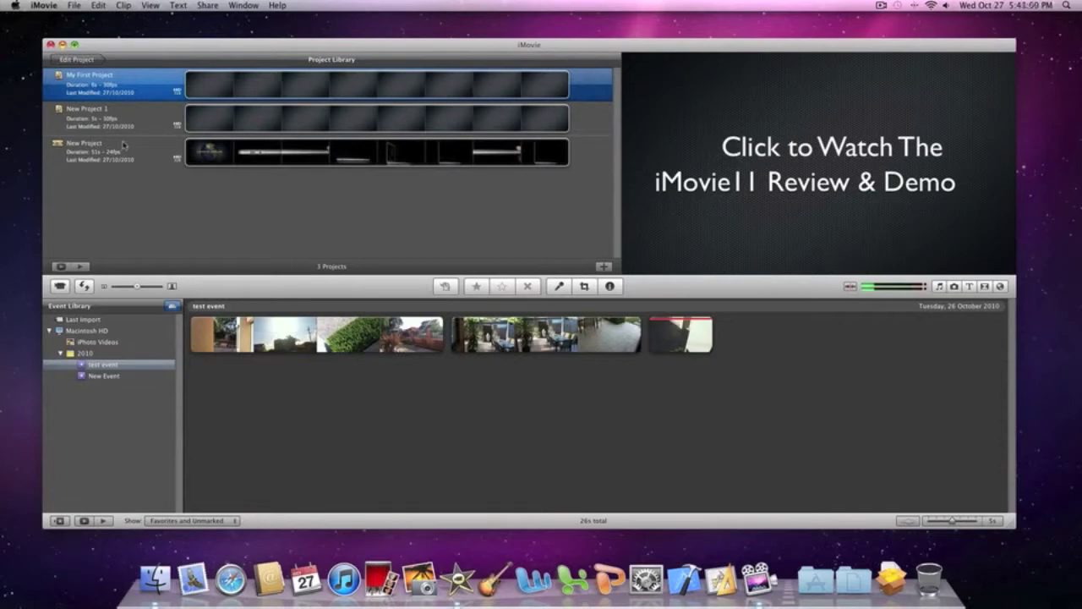
- Start a new project and preview the News and Sports themes
click(74, 6)
click(78, 21)
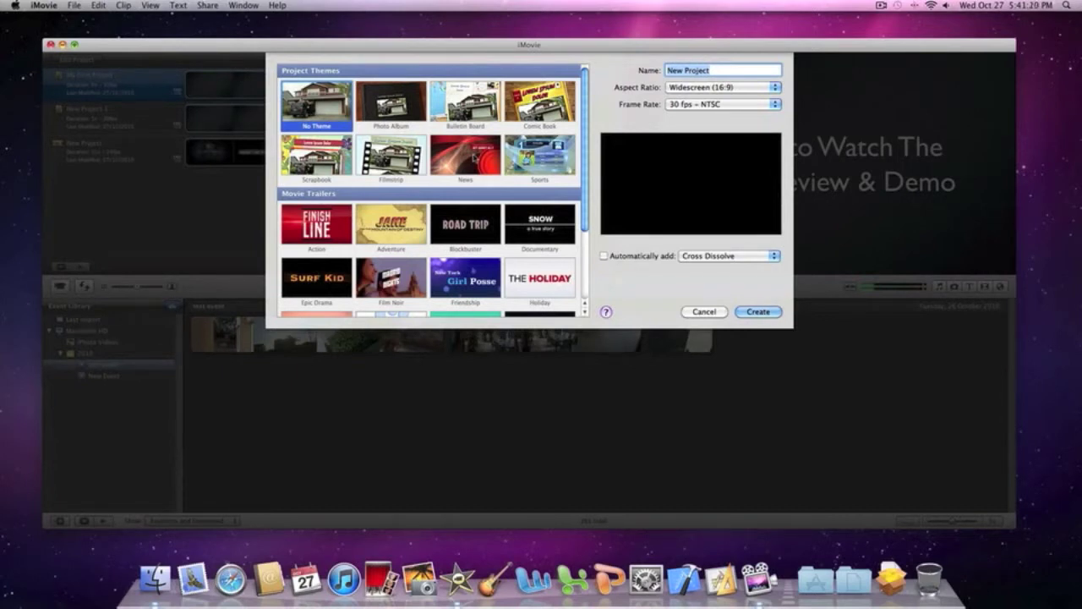
click(476, 157)
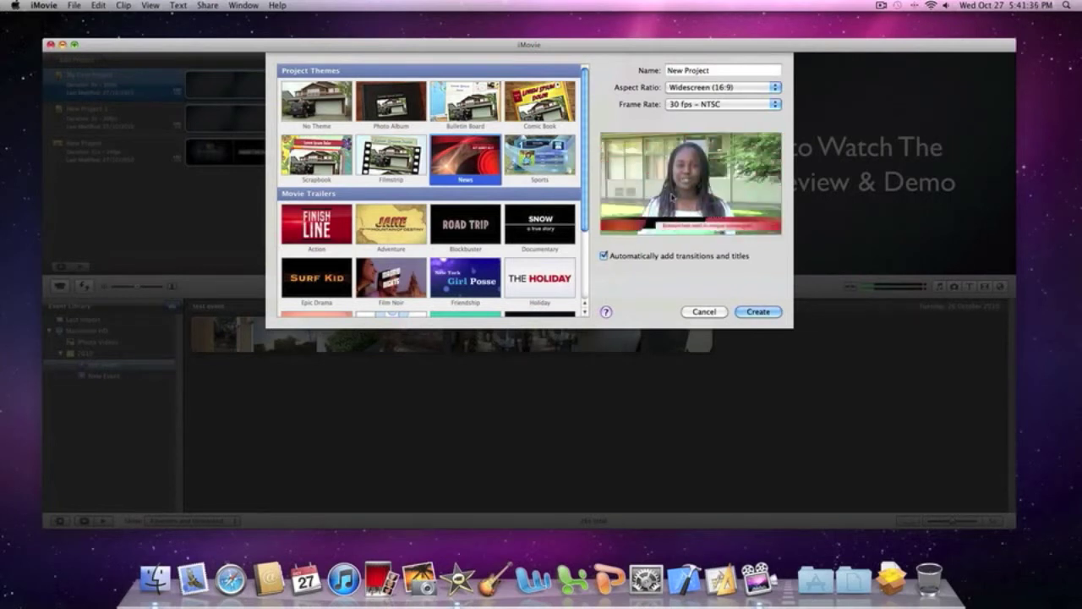
click(538, 168)
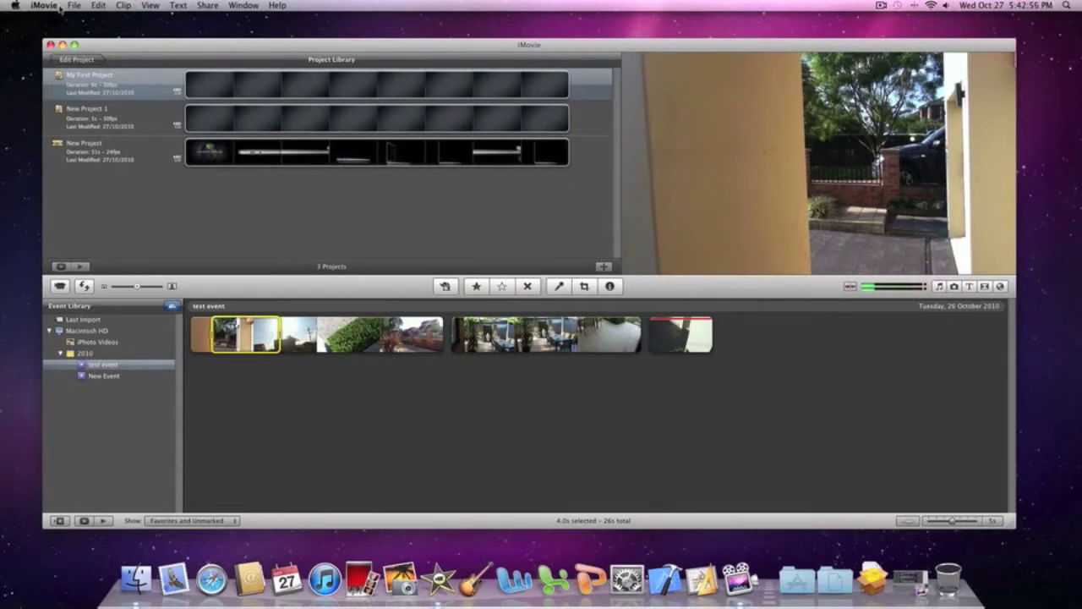
- Preview the Blockbuster, Holiday and Action trailers, then choose the Adventure trailer
click(75, 5)
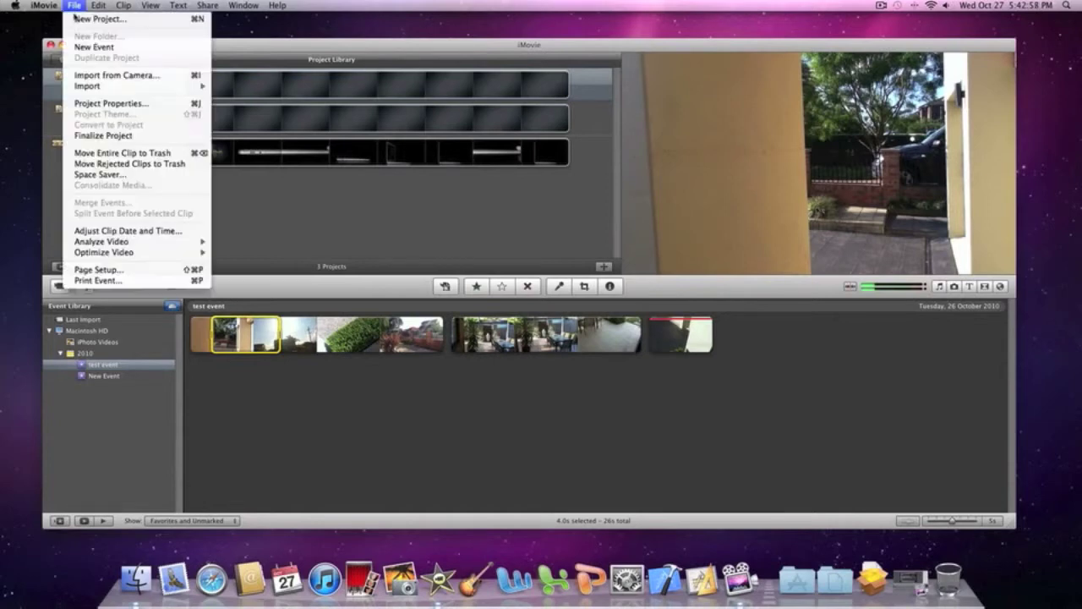
click(74, 18)
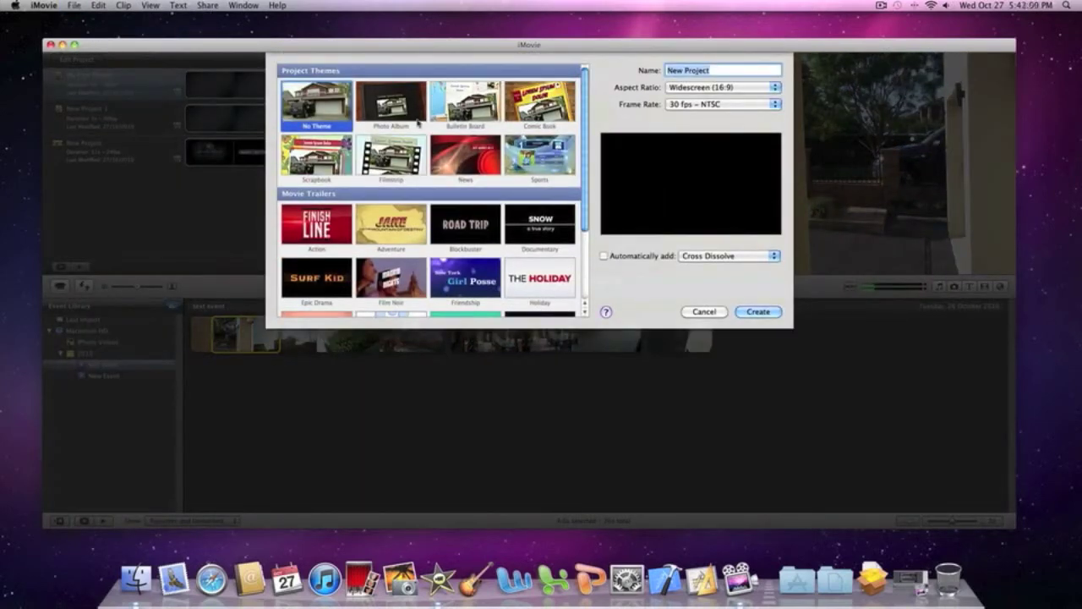
scroll(430, 190, down, 5)
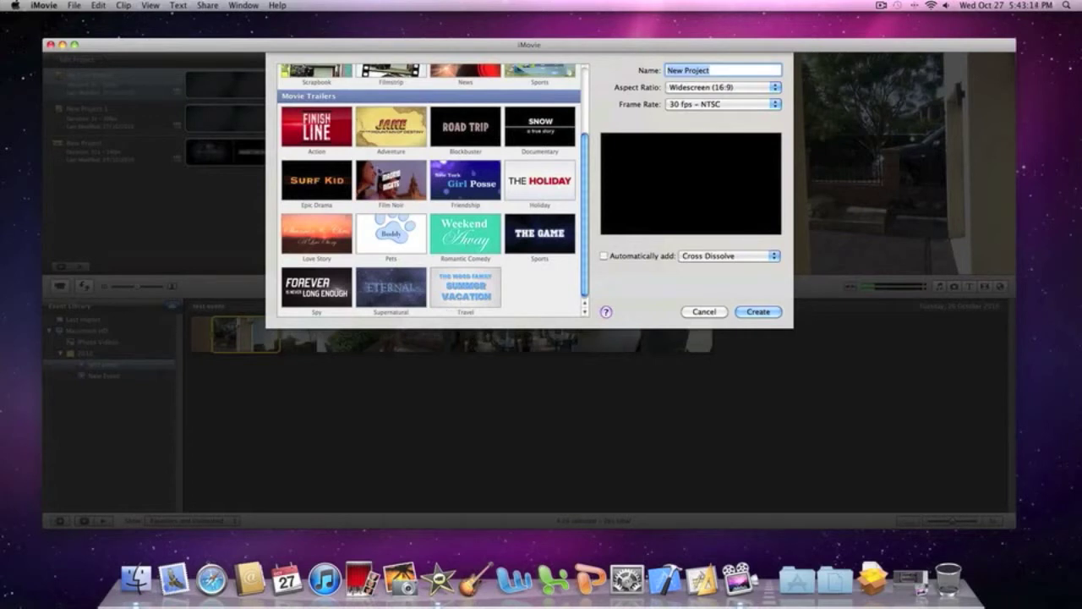
click(446, 128)
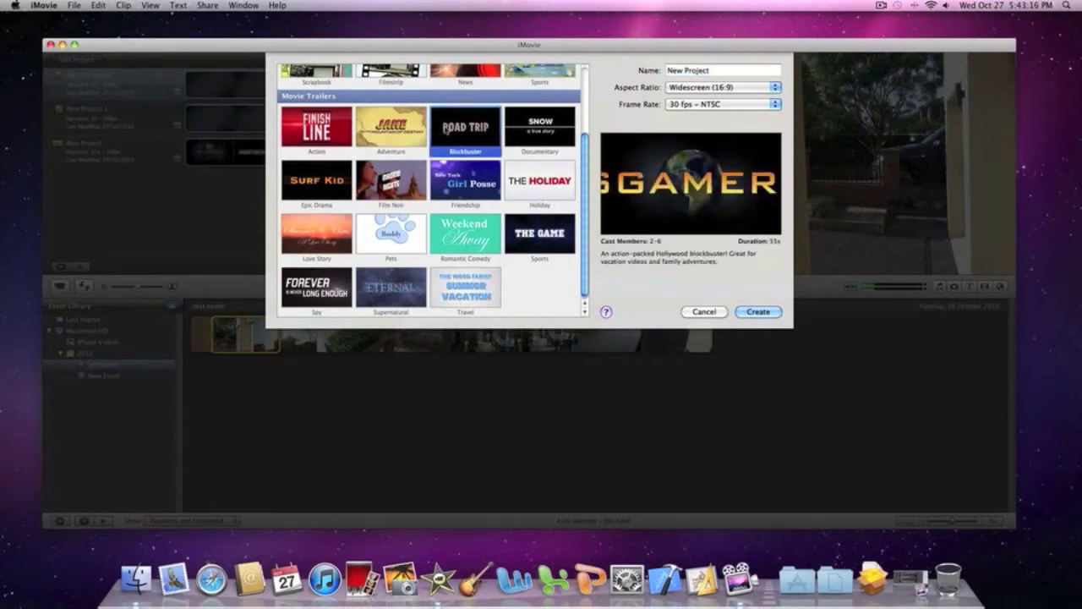
key(XF86AudioLowerVolume)
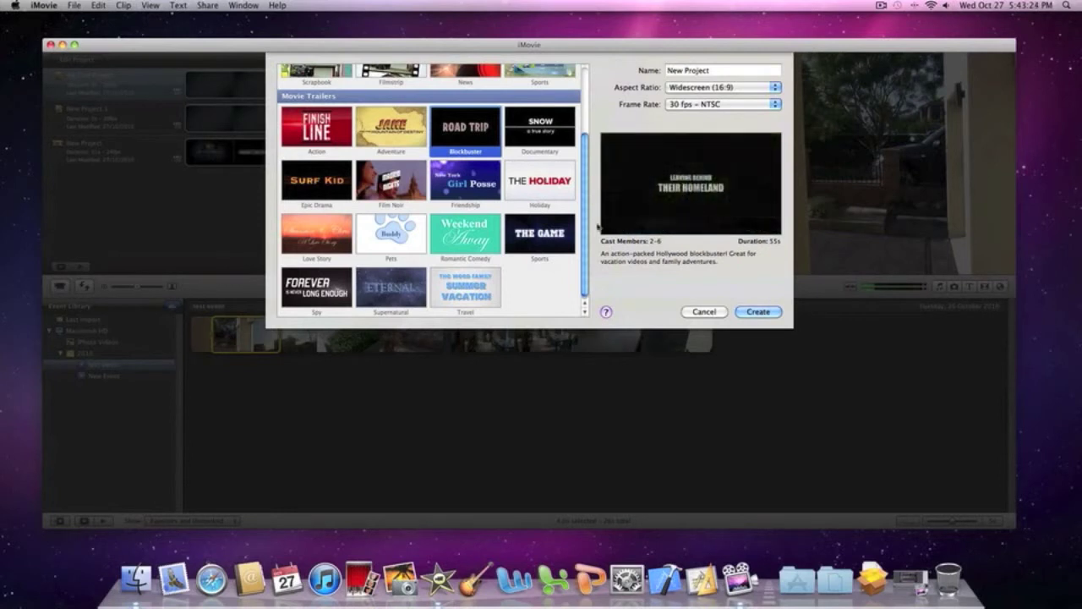
click(561, 207)
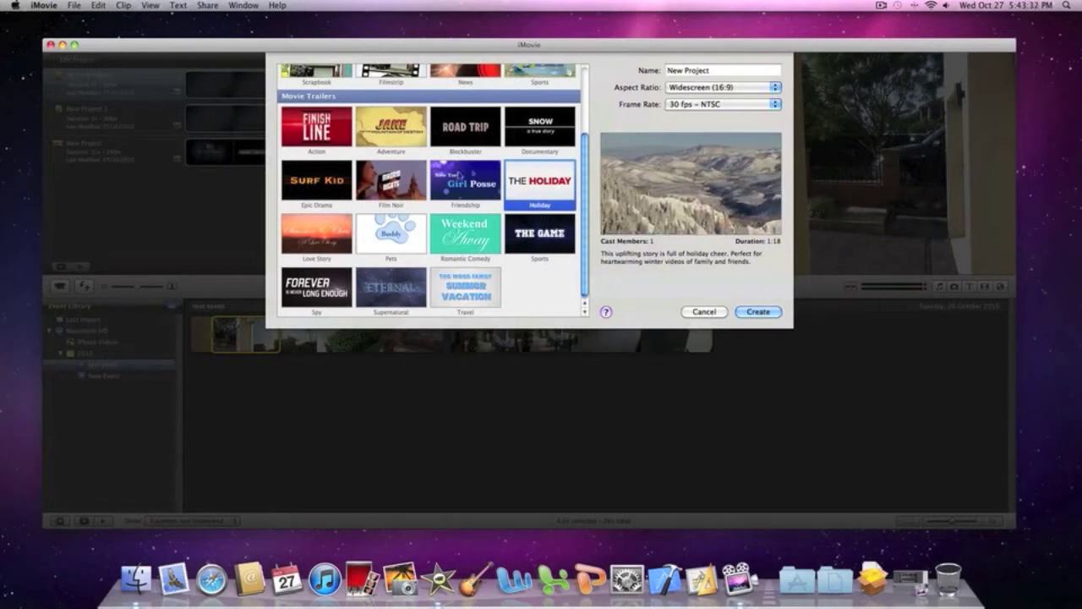
click(338, 152)
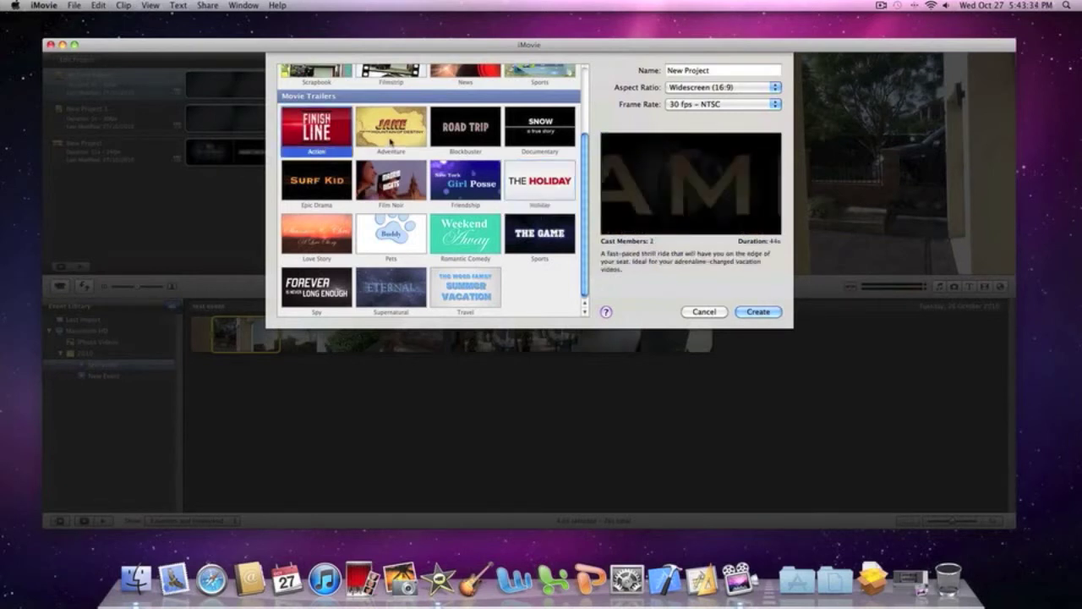
click(377, 142)
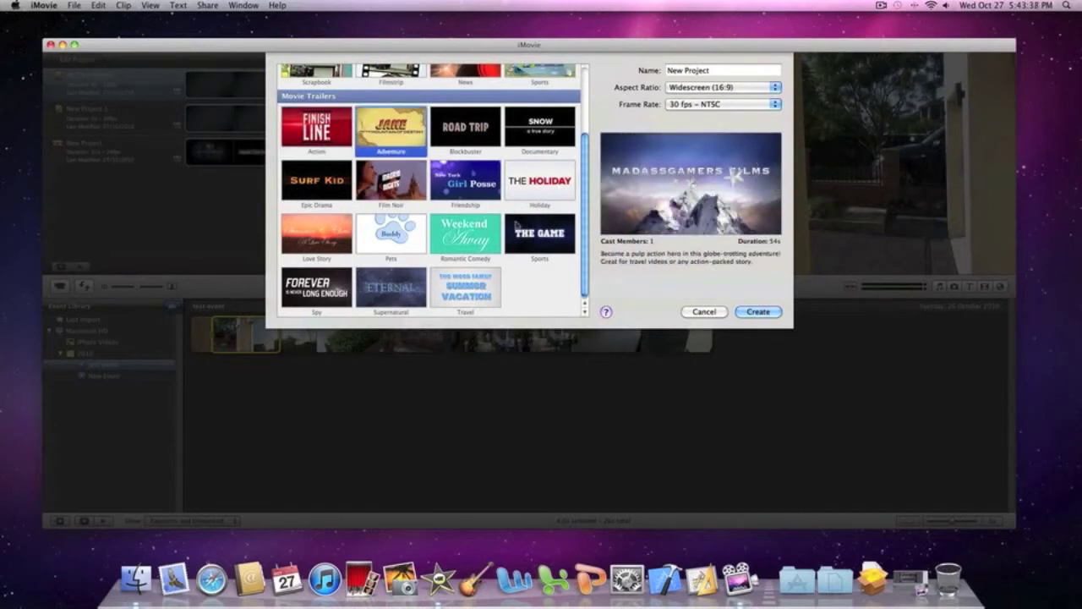
- Name the project 'youtube test' and create it
triple_click(721, 71)
key(BackSpace)
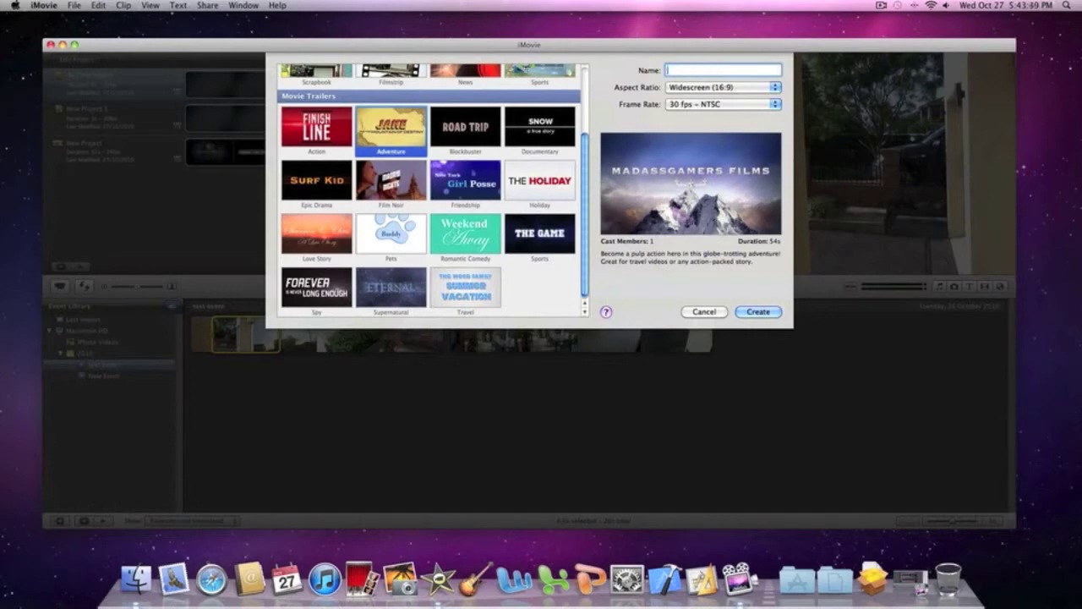
text(youtube test)
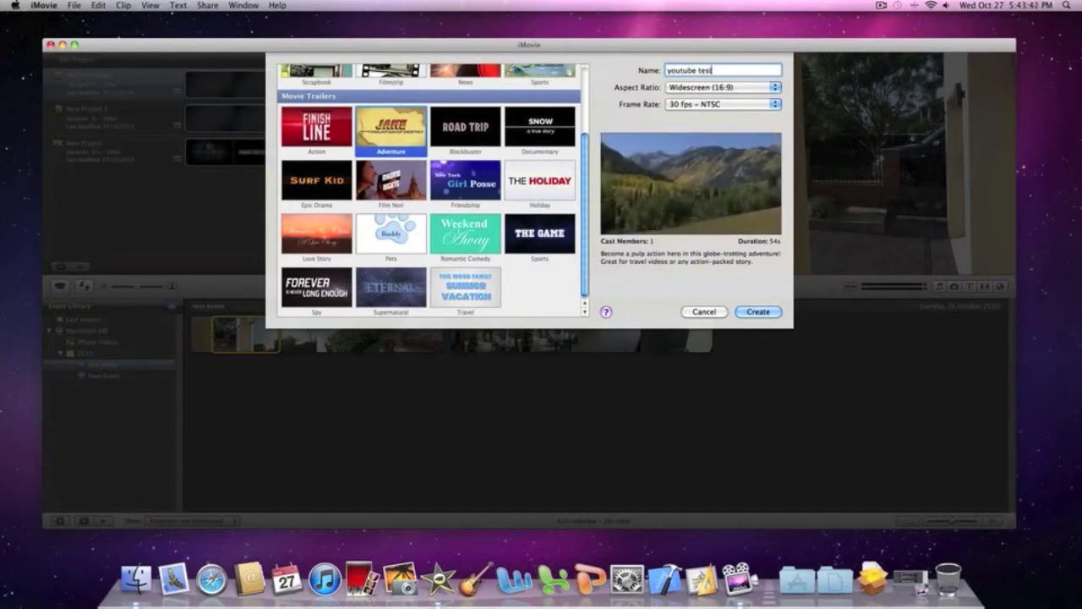
click(745, 311)
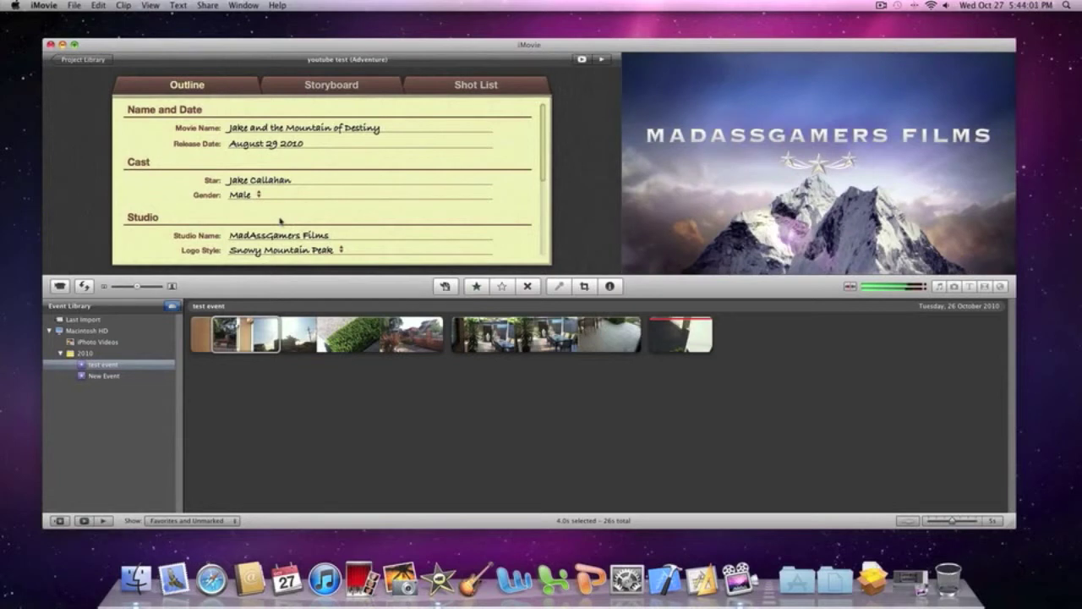
- Change the trailer's Movie Name fields to 'youtube', 'test' and 'video'
click(273, 133)
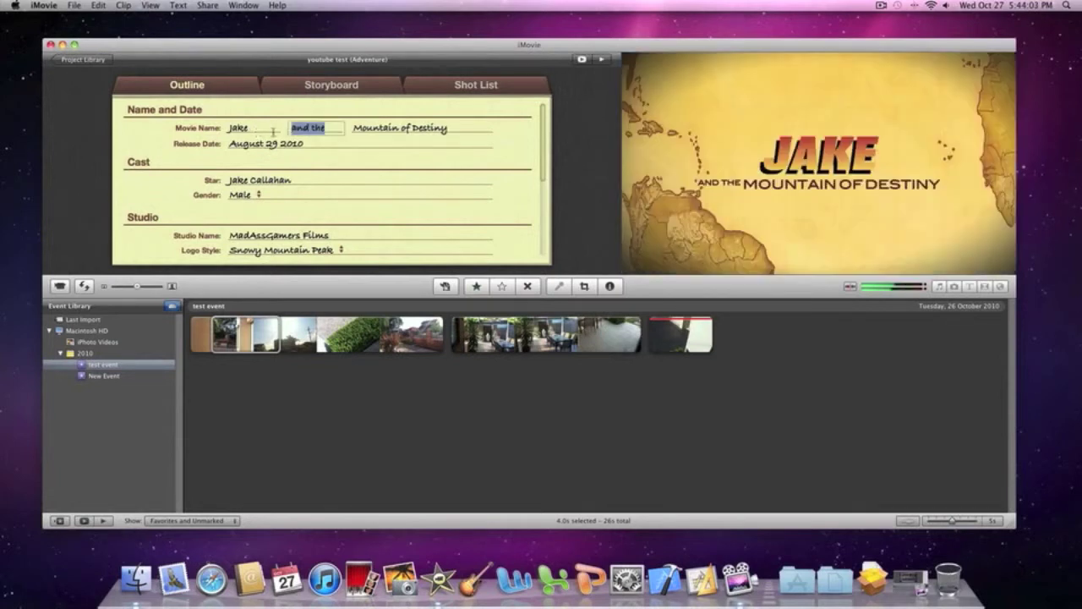
click(248, 128)
double_click(239, 127)
key(BackSpace)
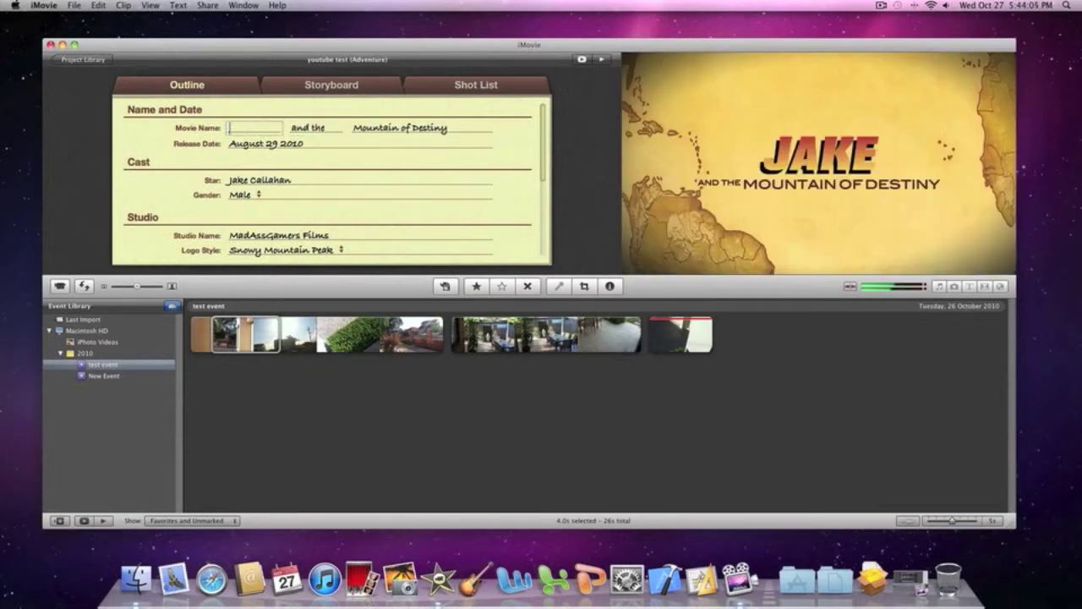
text(youtube)
key(Tab)
key(BackSpace)
key(BackSpace)
key(BackSpace)
key(BackSpace)
key(BackSpace)
key(BackSpace)
key(BackSpace)
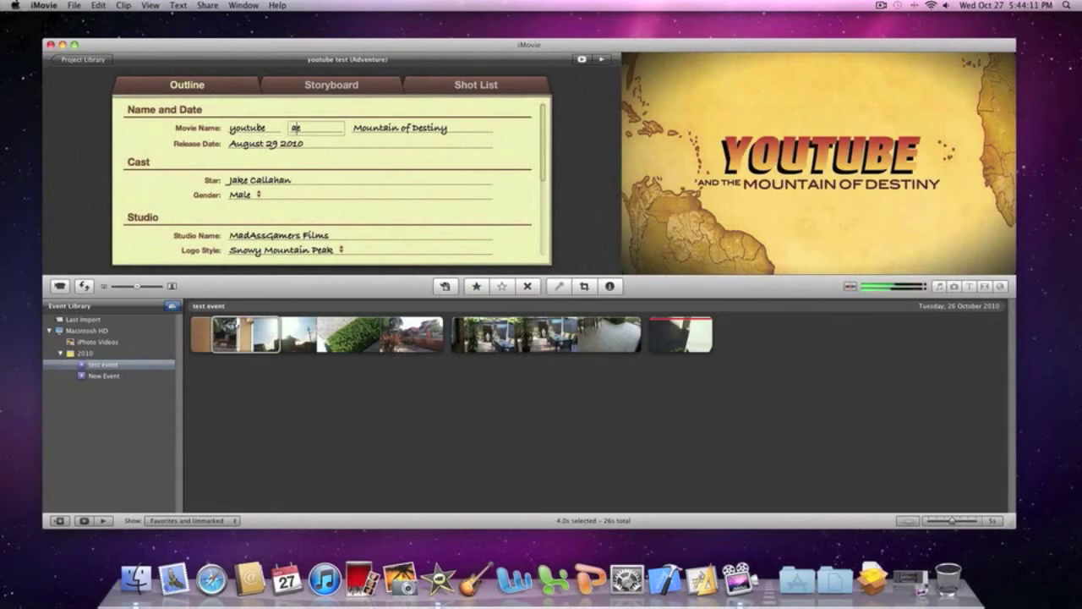
text(test)
key(Tab)
key(BackSpace)
key(BackSpace)
key(BackSpace)
key(super+a)
key(BackSpace)
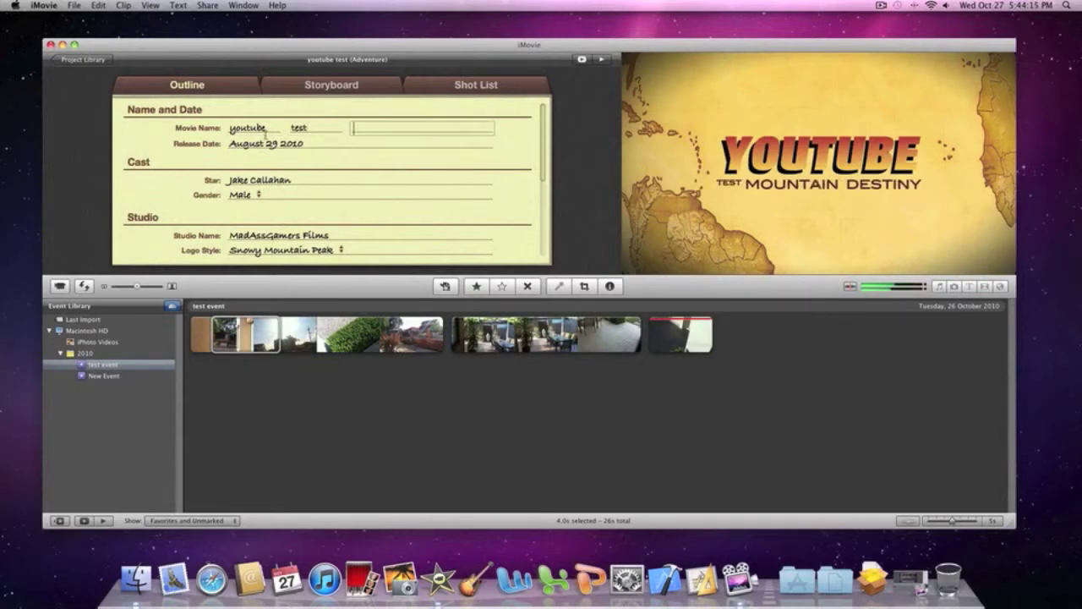
text(video)
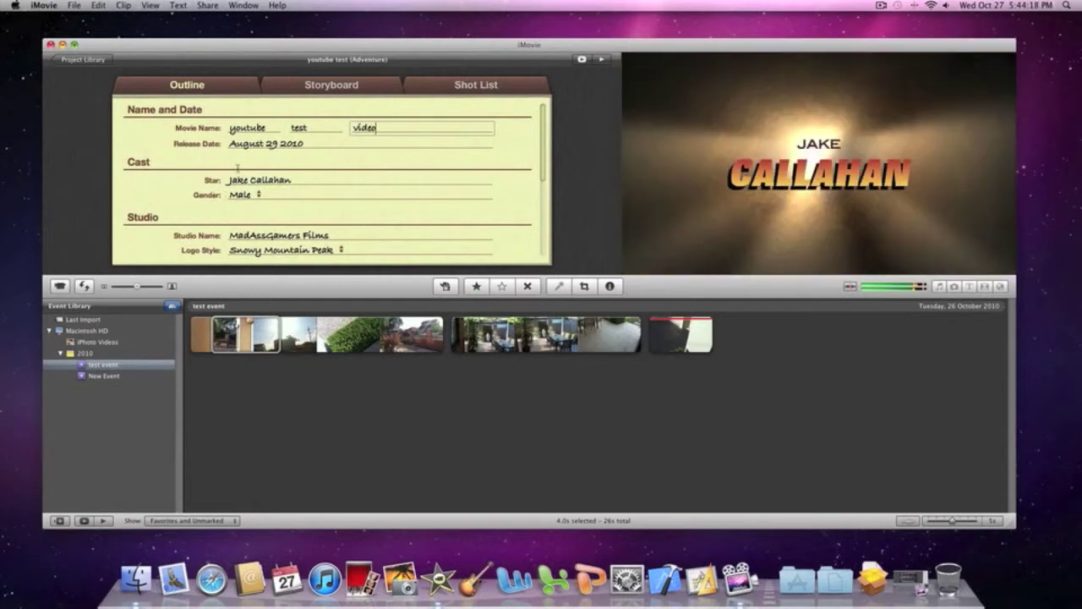
click(241, 147)
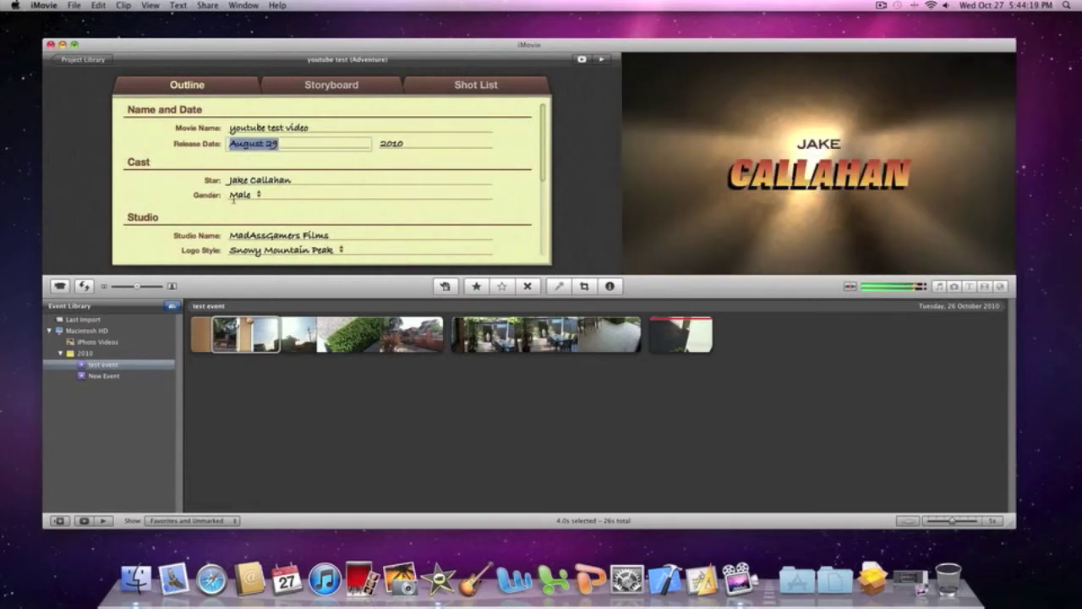
- Confirm the release date and keep the star's gender as Male
click(245, 178)
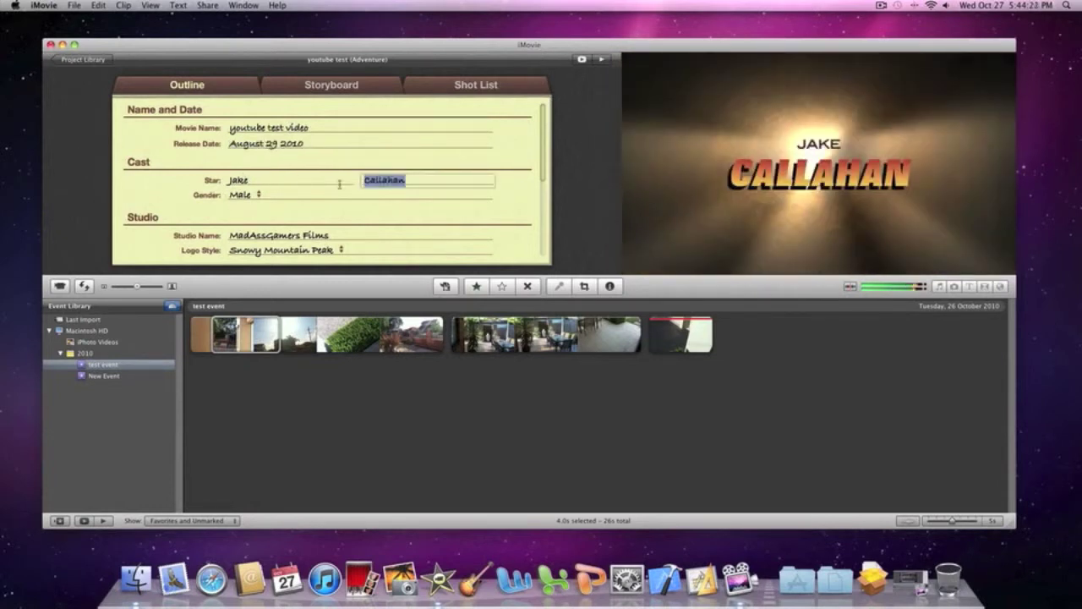
click(251, 194)
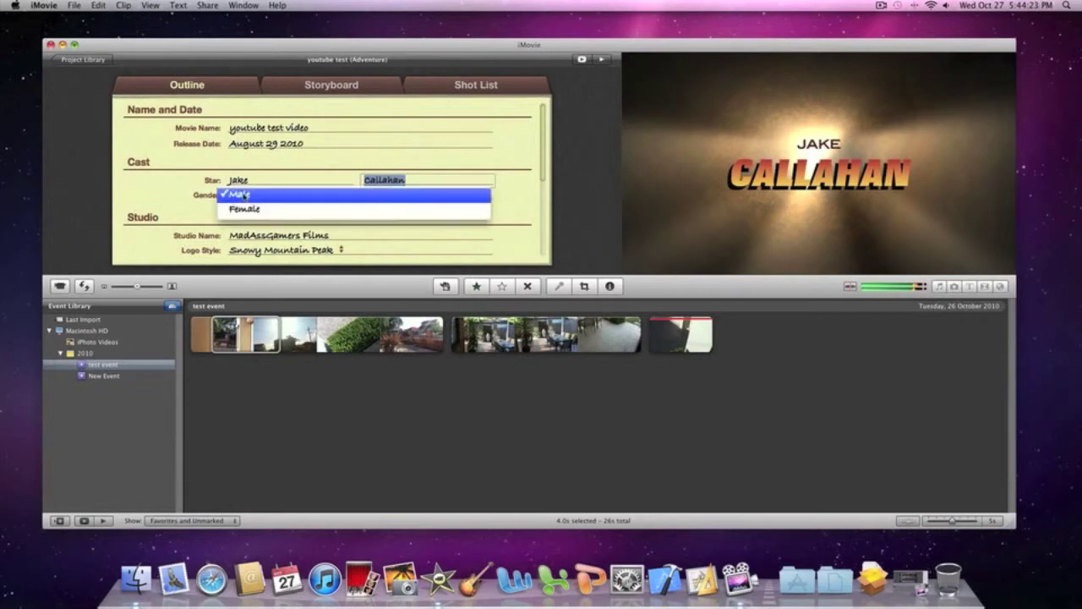
click(233, 201)
scroll(230, 196, down, 3)
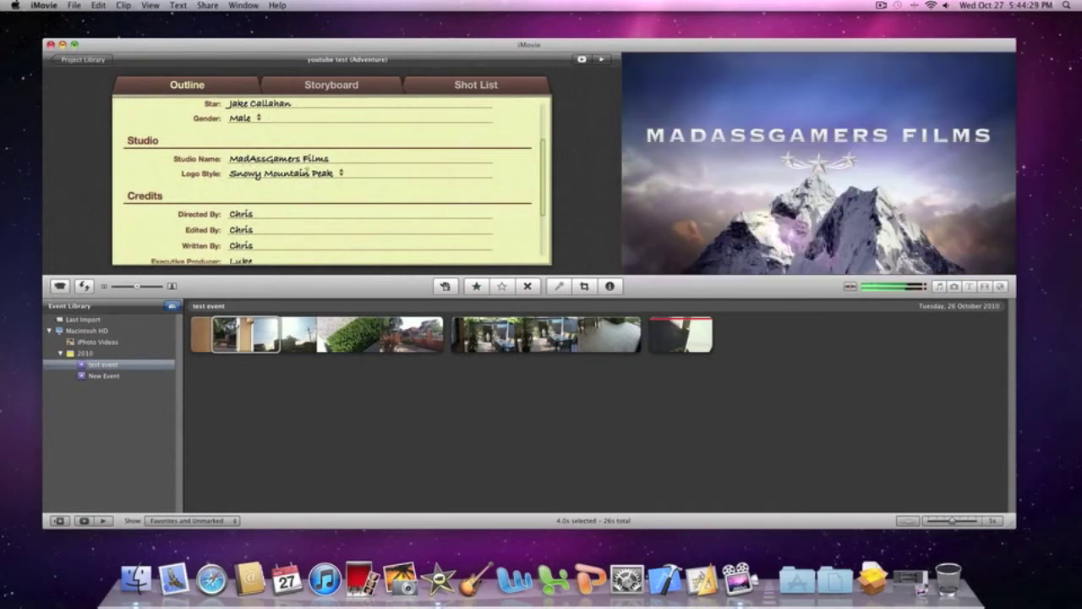
- Try the Glowing Pyramid and Spinning Earth logos, settling on Sun Rays Through Clouds
click(304, 172)
click(306, 157)
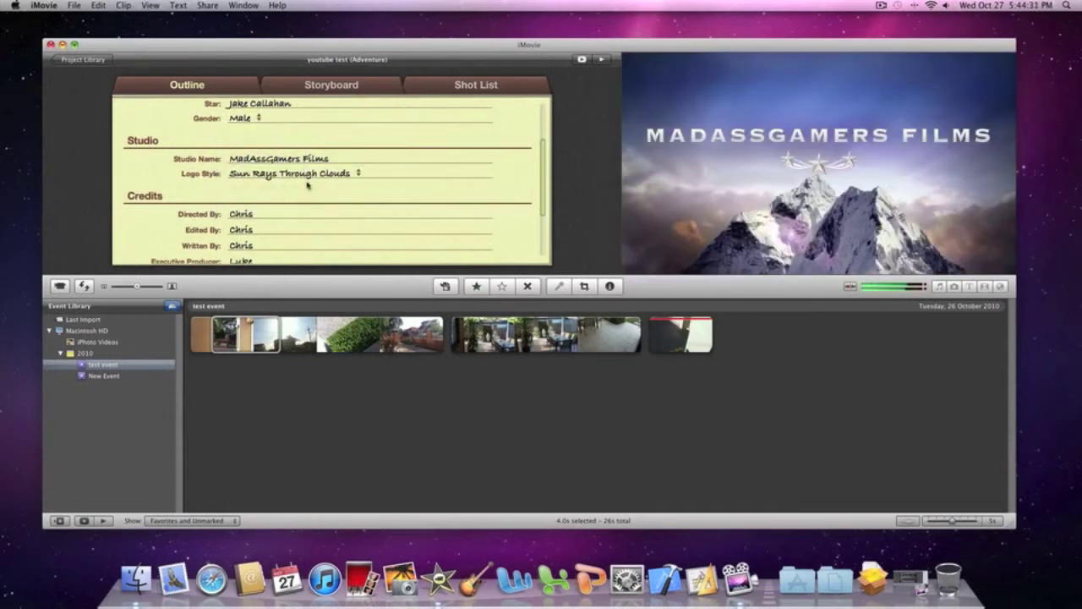
click(313, 180)
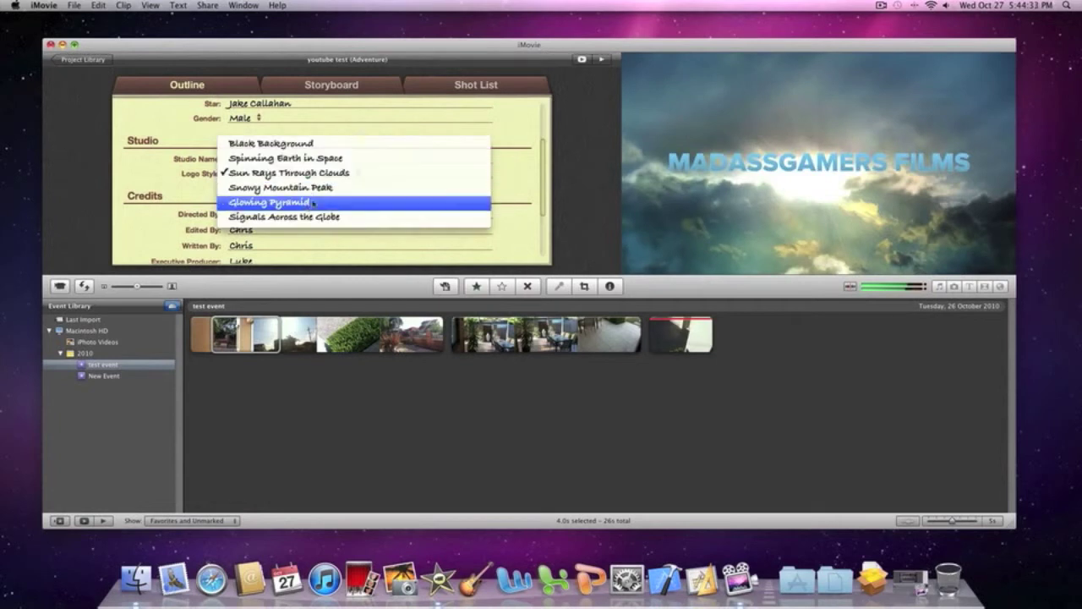
click(313, 203)
click(311, 173)
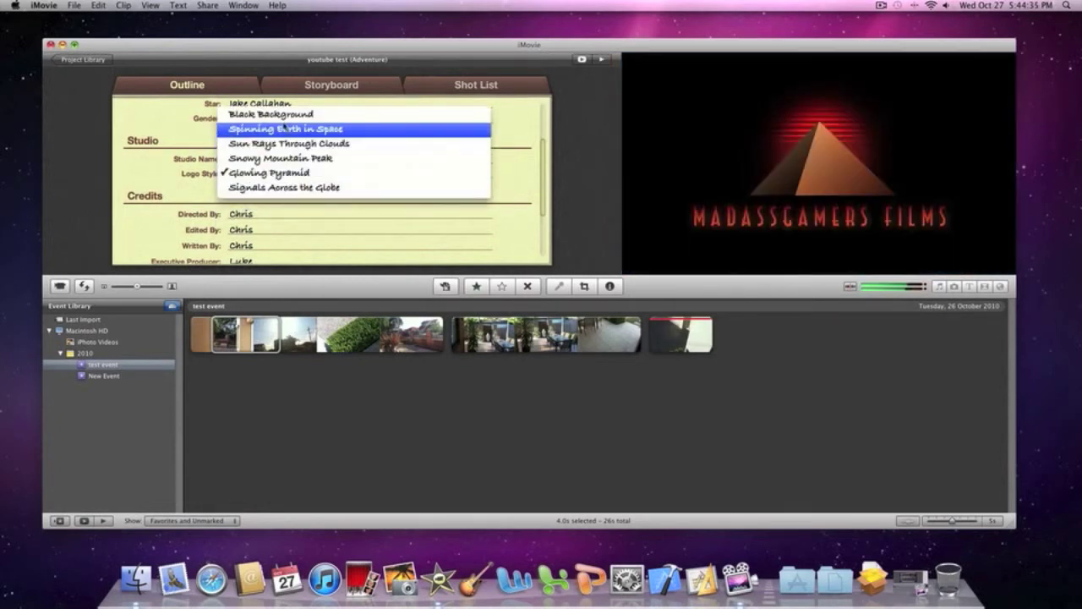
click(287, 130)
scroll(279, 187, down, 4)
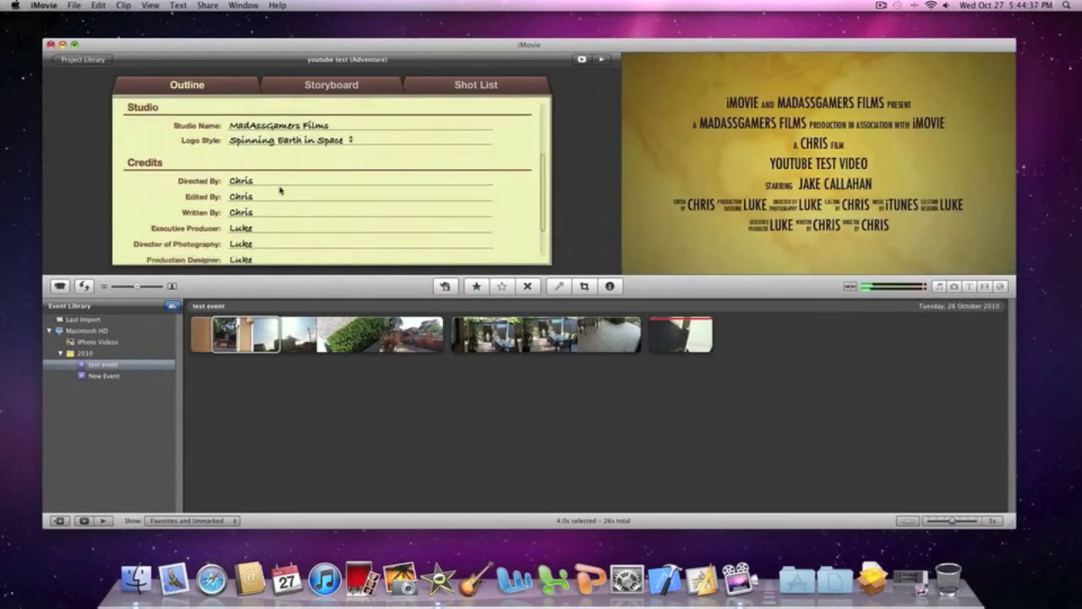
click(297, 108)
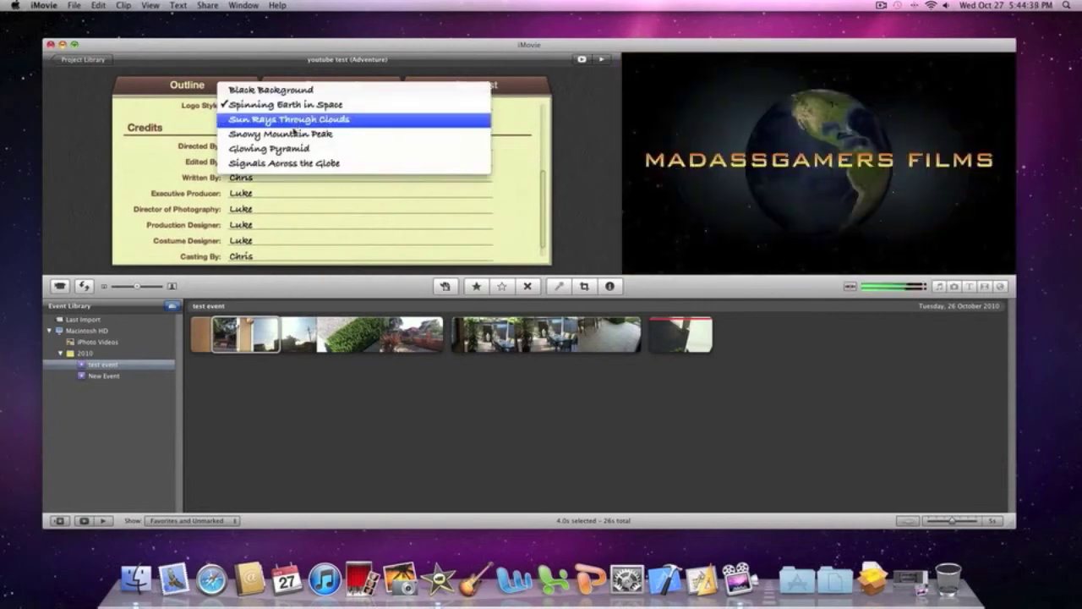
click(289, 128)
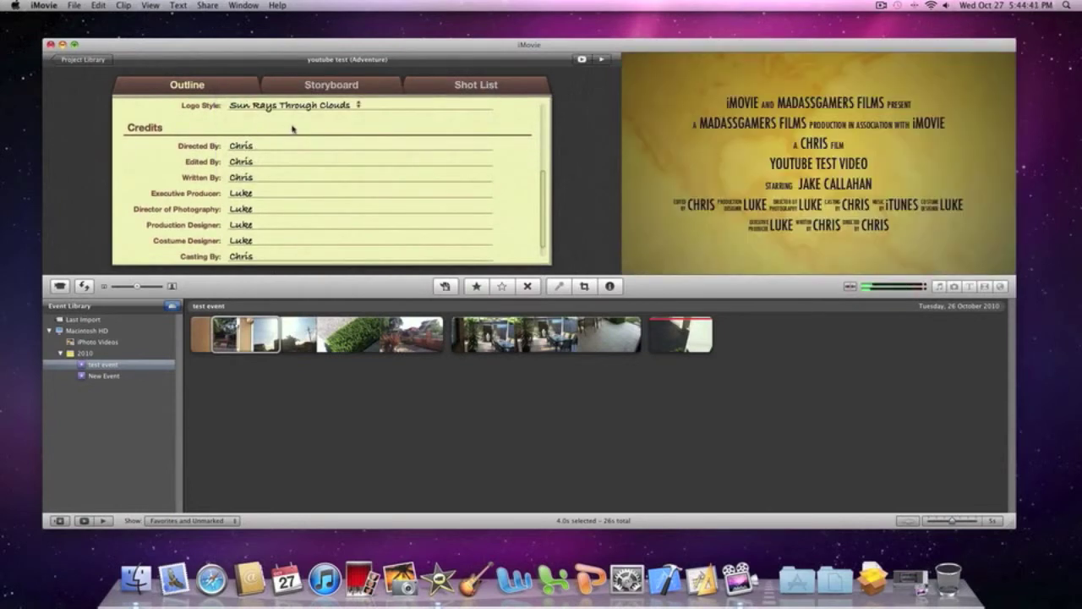
scroll(268, 146, down, 1)
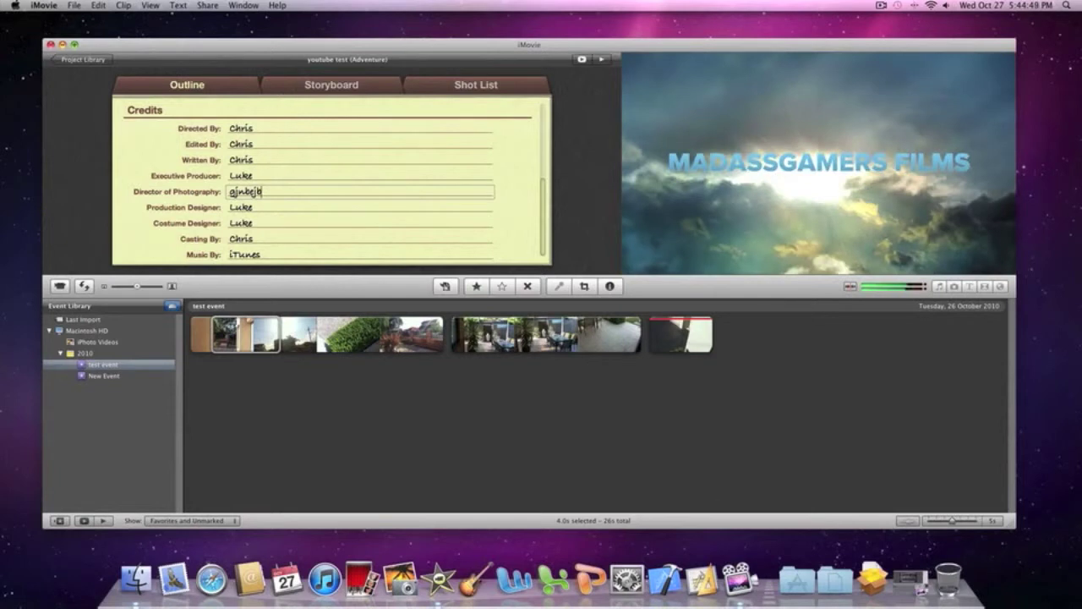
click(312, 85)
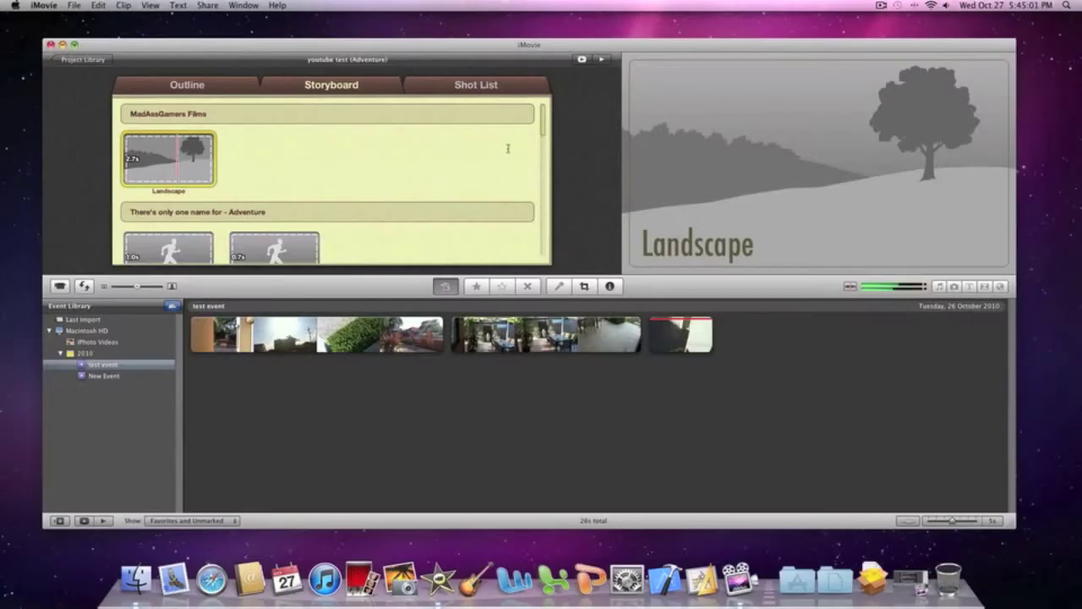
scroll(331, 182, down, 6)
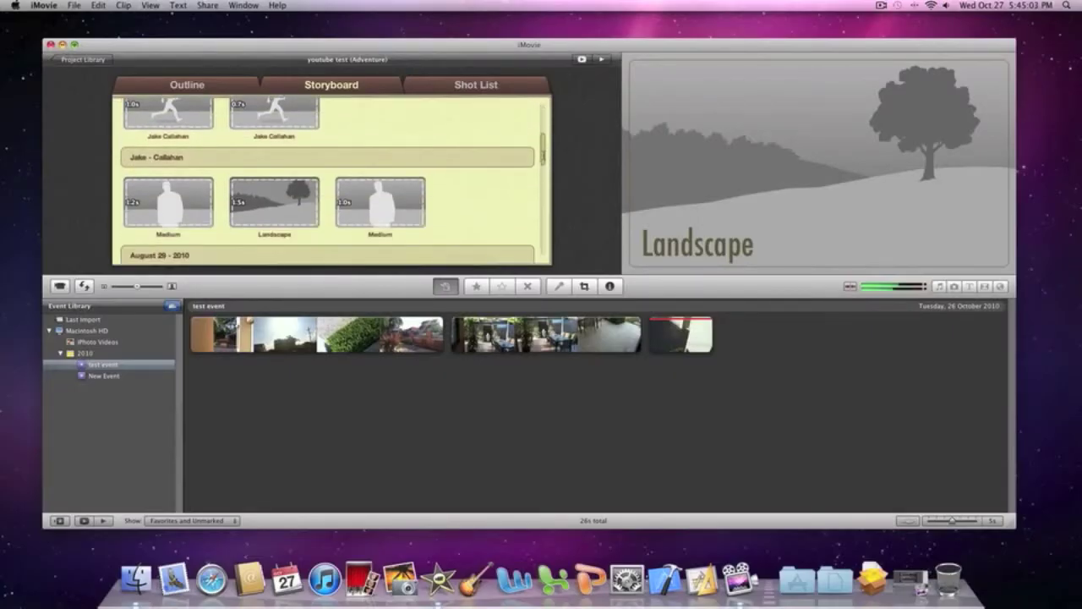
scroll(331, 182, down, 8)
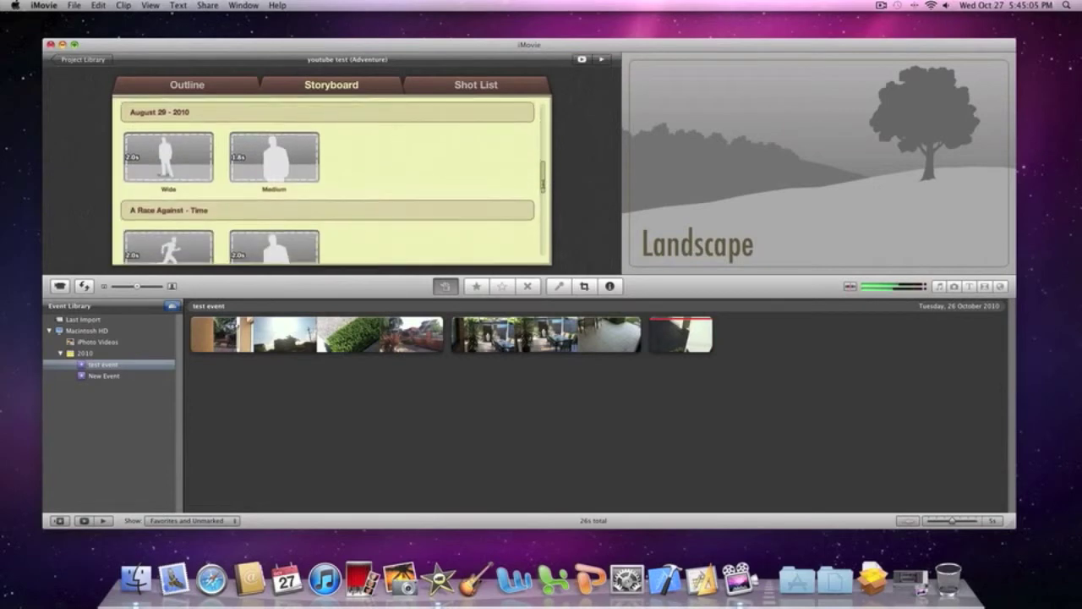
scroll(331, 179, up, 14)
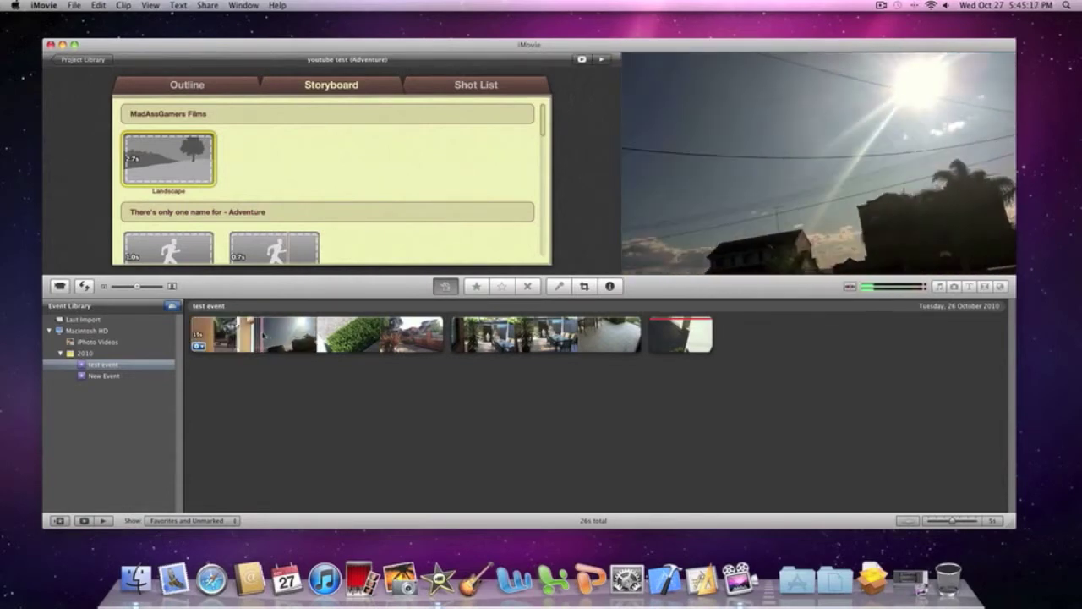
- Select a 2.0-second range of the first event clip and drop it into the Landscape shot
click(301, 155)
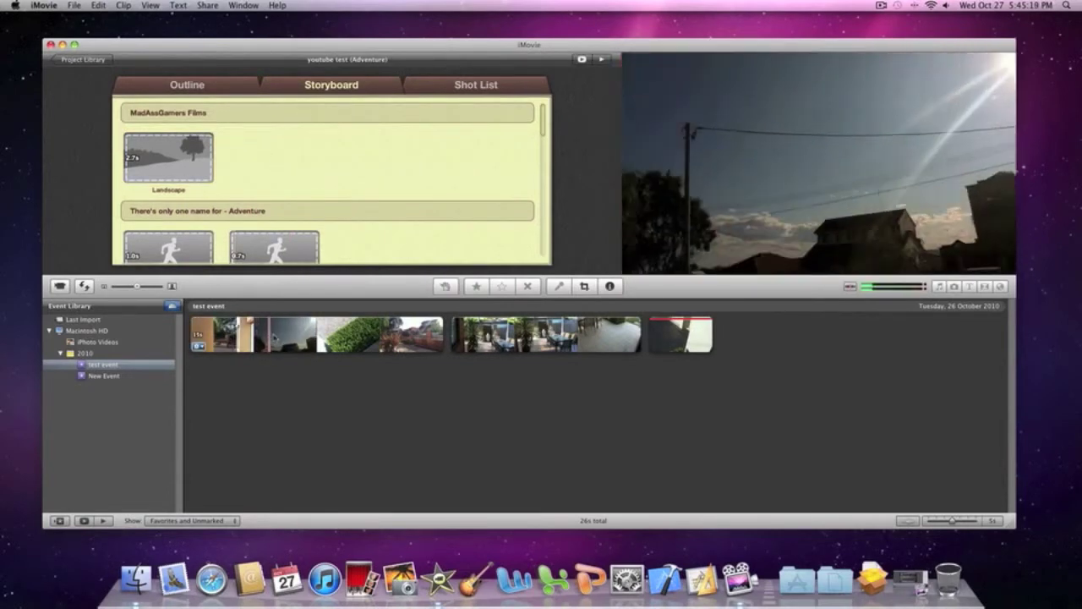
click(254, 334)
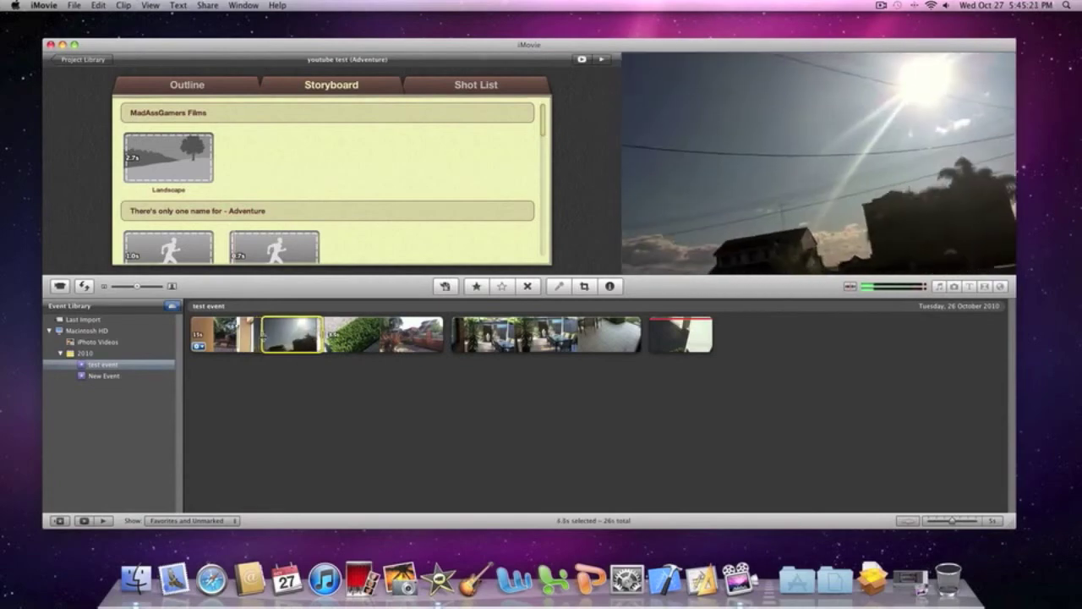
mouse_move(265, 334)
mouse_down()
mouse_move(297, 333)
mouse_move(285, 334)
mouse_up()
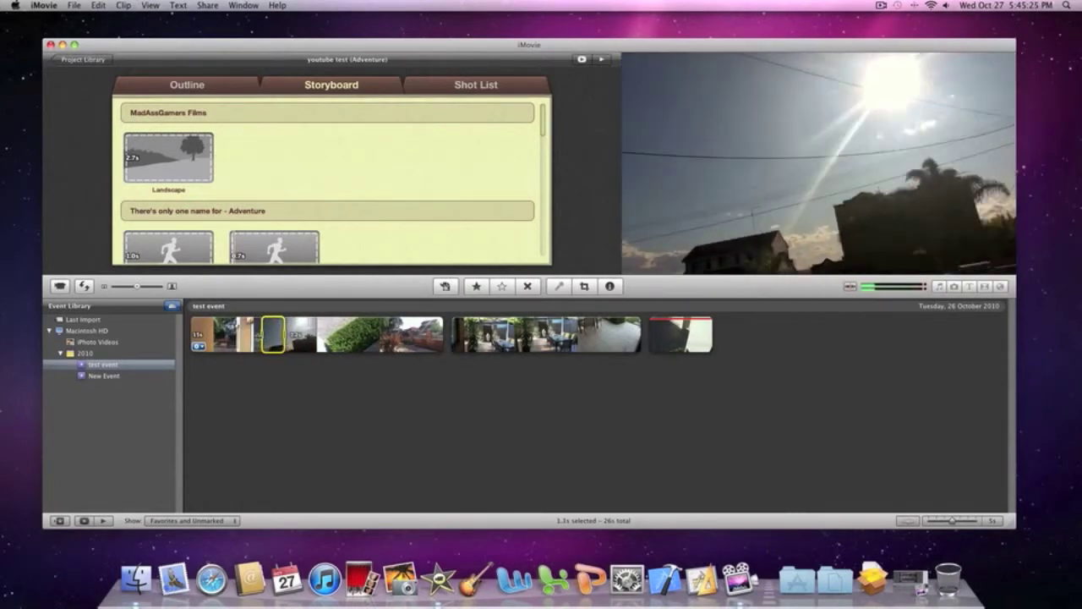
drag(262, 334, 170, 153)
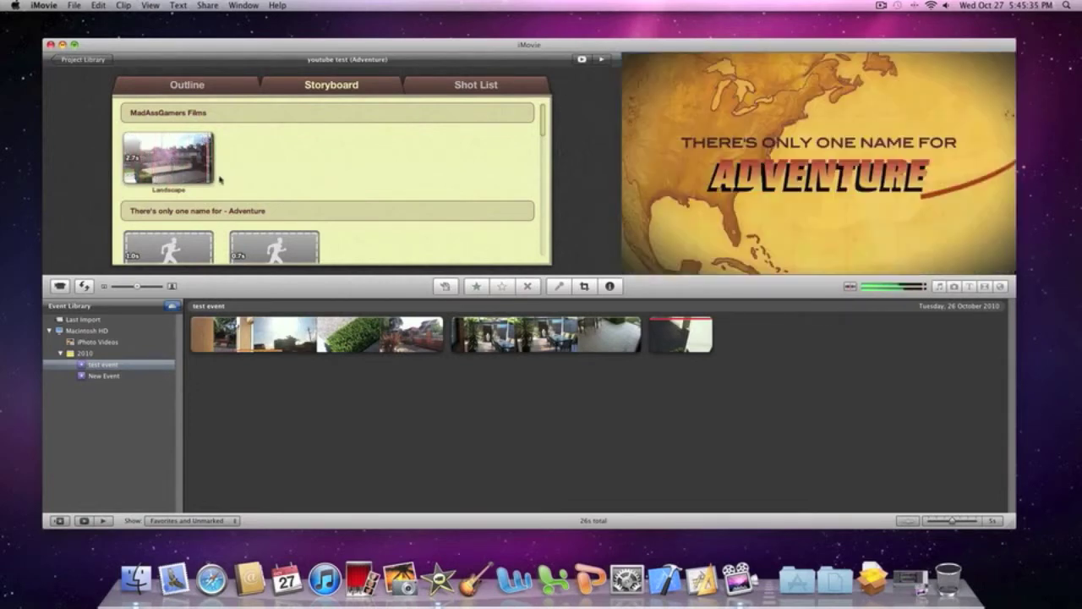
scroll(220, 179, down, 3)
scroll(219, 179, down, 2)
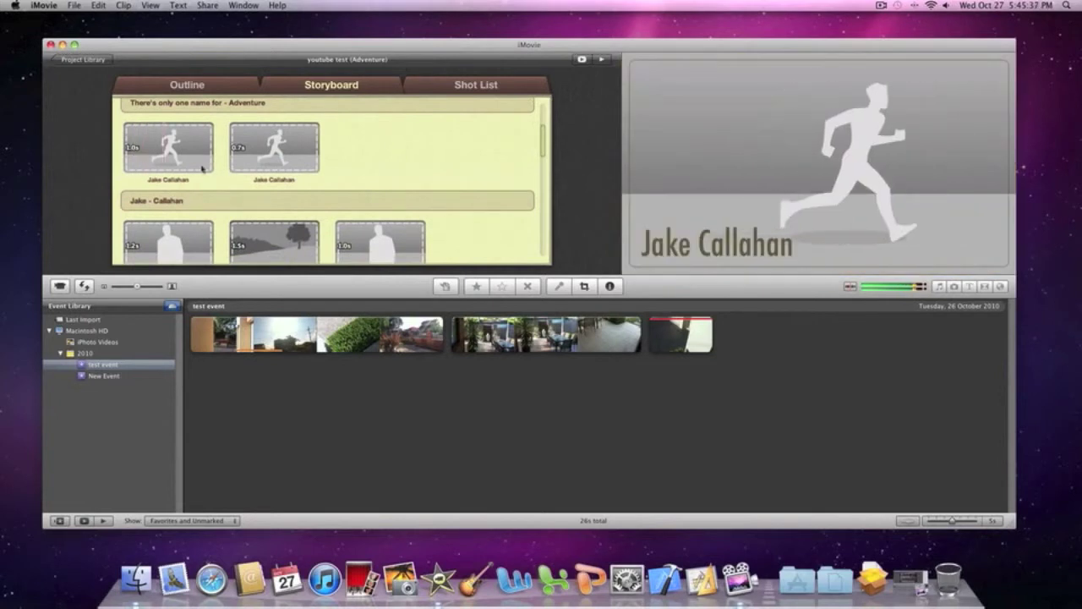
scroll(331, 171, up, 3)
scroll(330, 171, down, 3)
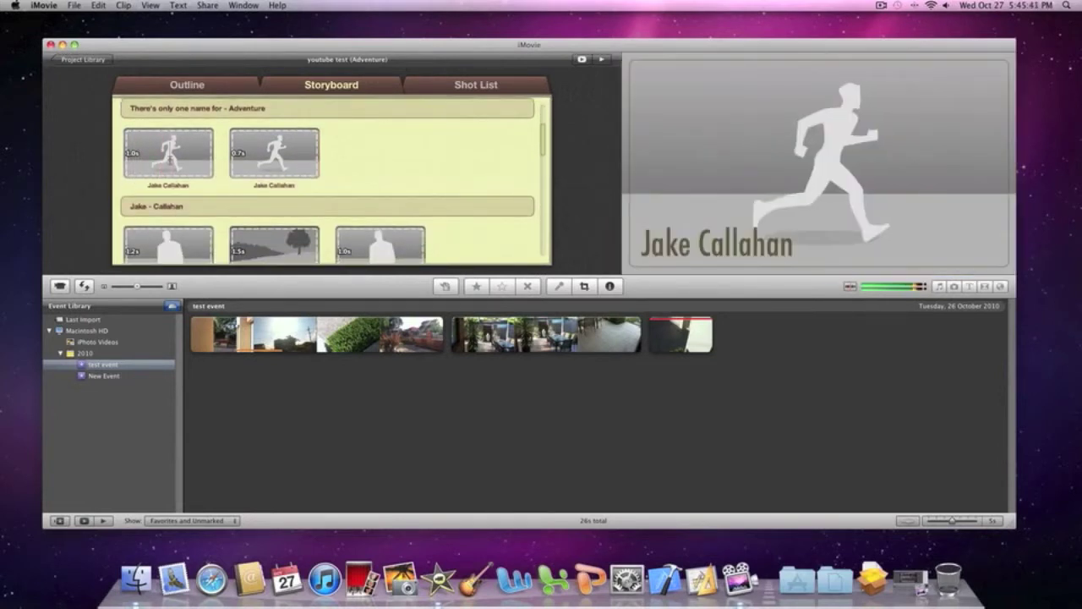
click(347, 334)
drag(389, 338, 274, 153)
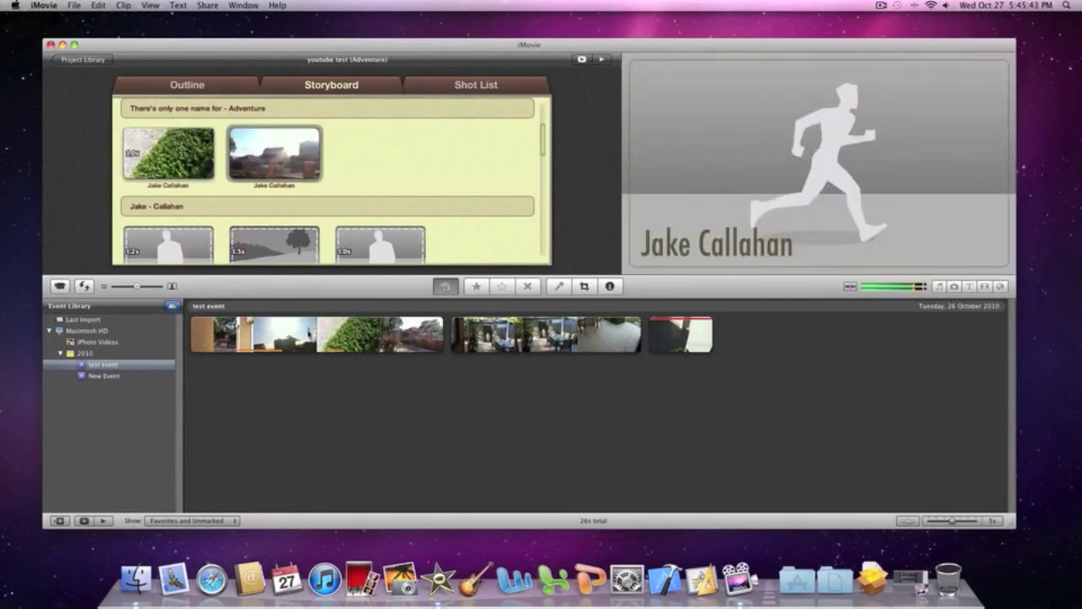
click(222, 330)
click(247, 332)
click(584, 346)
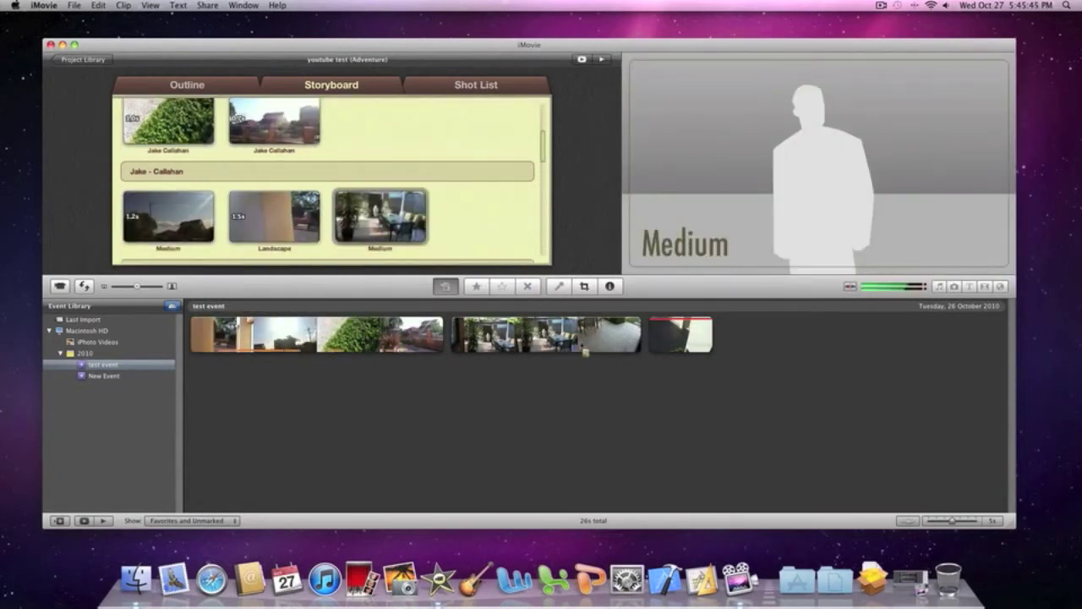
click(541, 334)
click(558, 334)
click(592, 334)
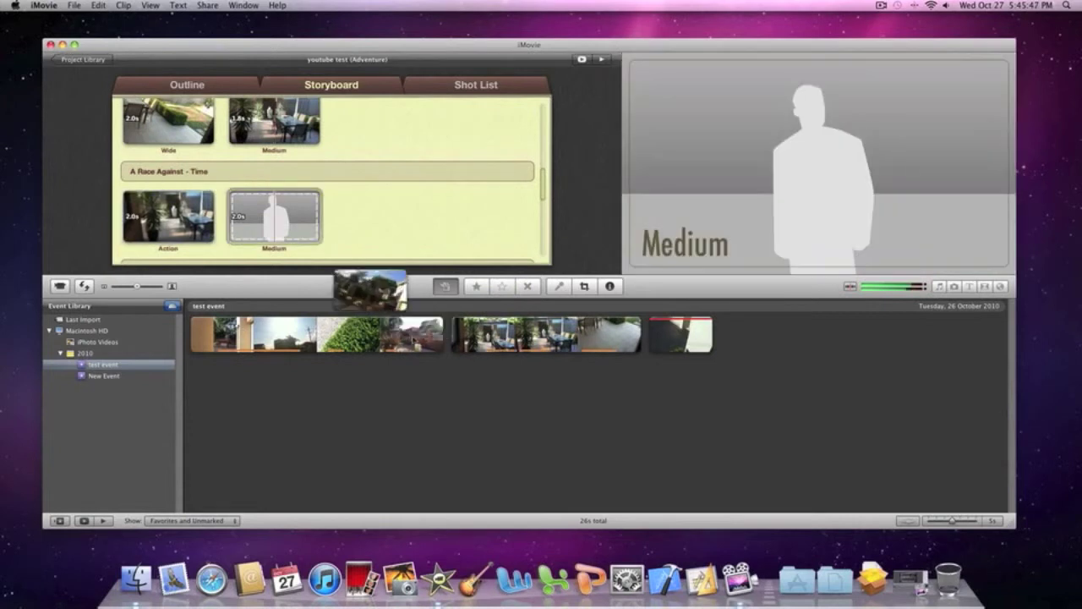
click(351, 334)
click(279, 334)
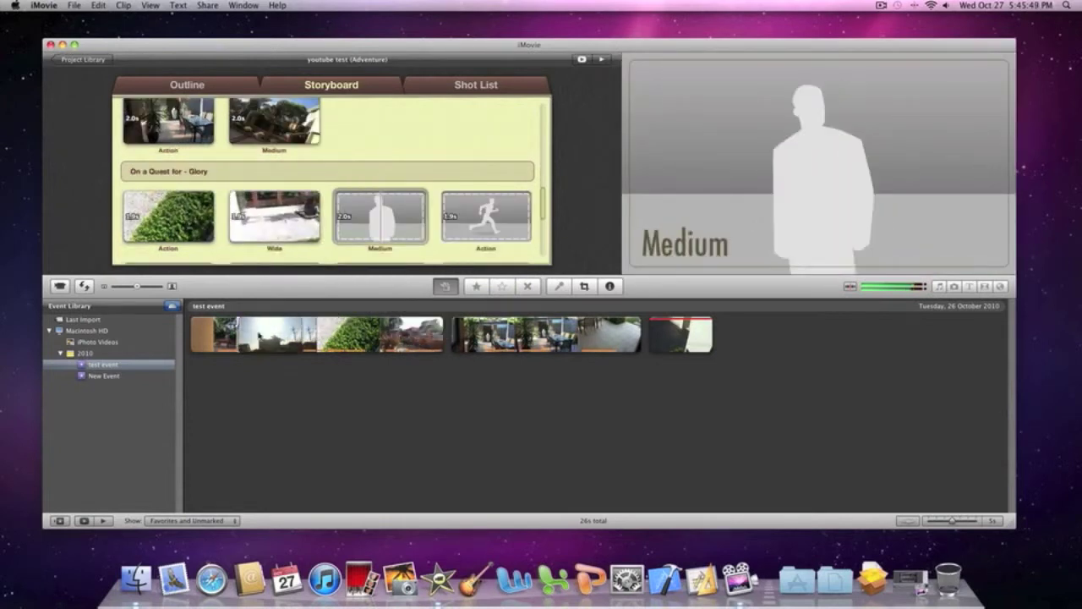
- Fill the remaining Medium, Wide, Action and final Jake Callahan shots, then dismiss Trailer Complete
click(322, 338)
click(377, 340)
click(414, 337)
click(279, 337)
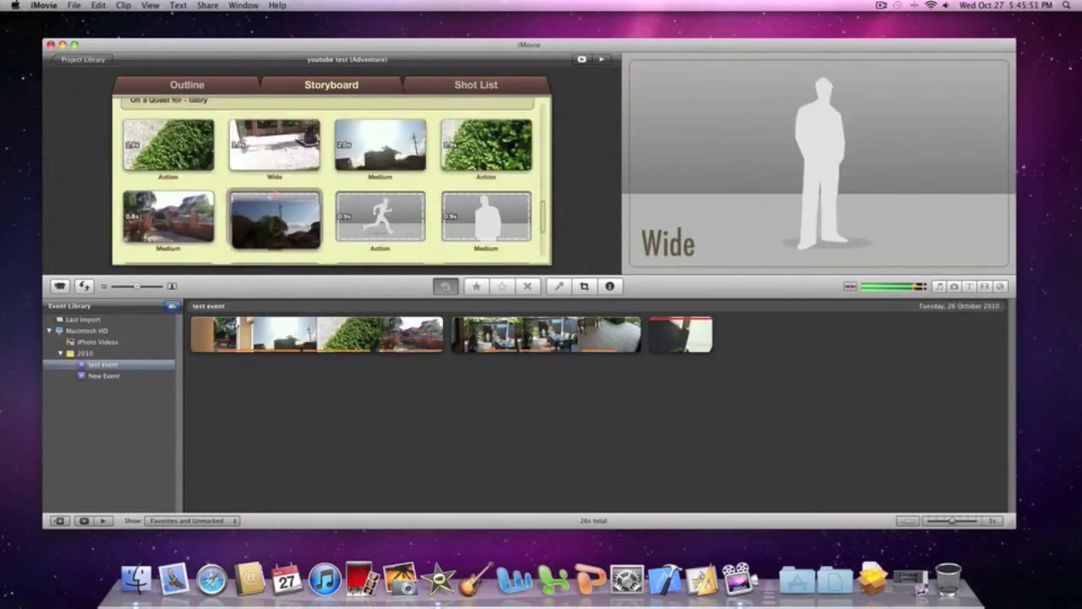
click(351, 337)
click(406, 336)
click(560, 342)
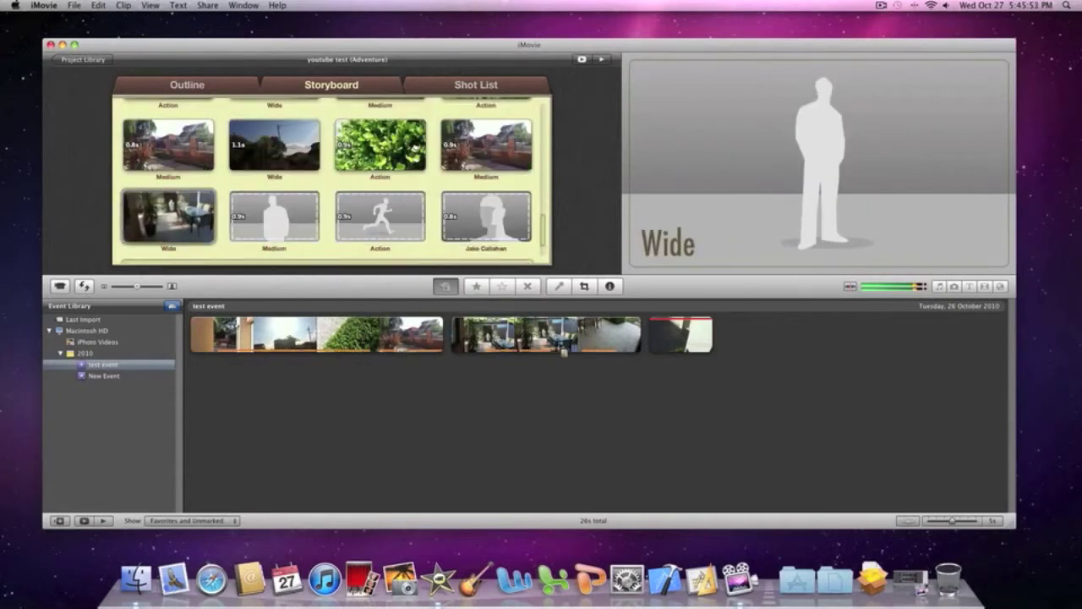
click(545, 338)
click(584, 338)
click(591, 338)
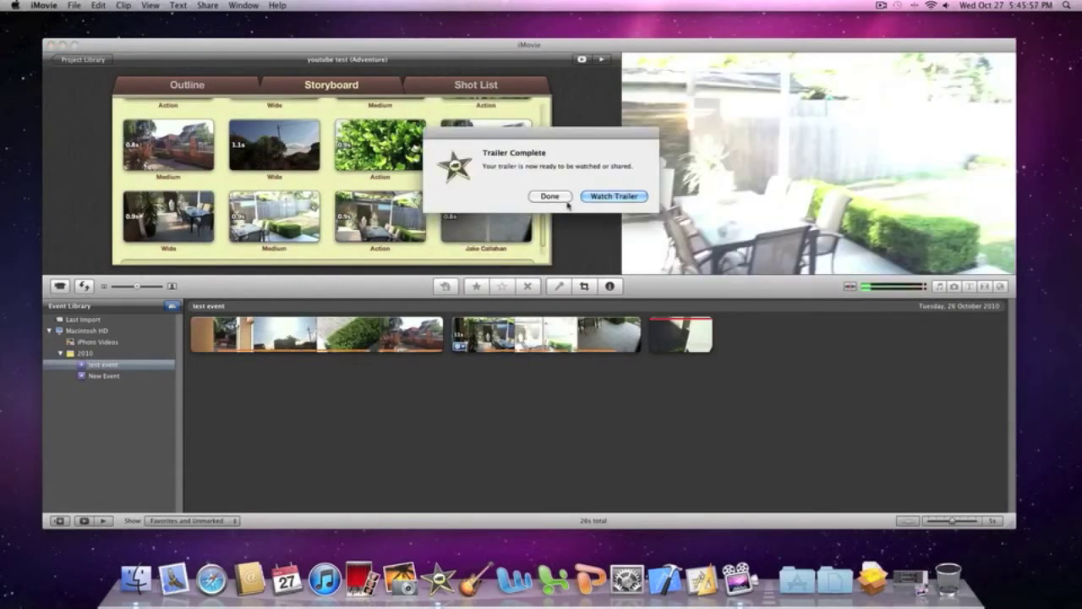
click(552, 196)
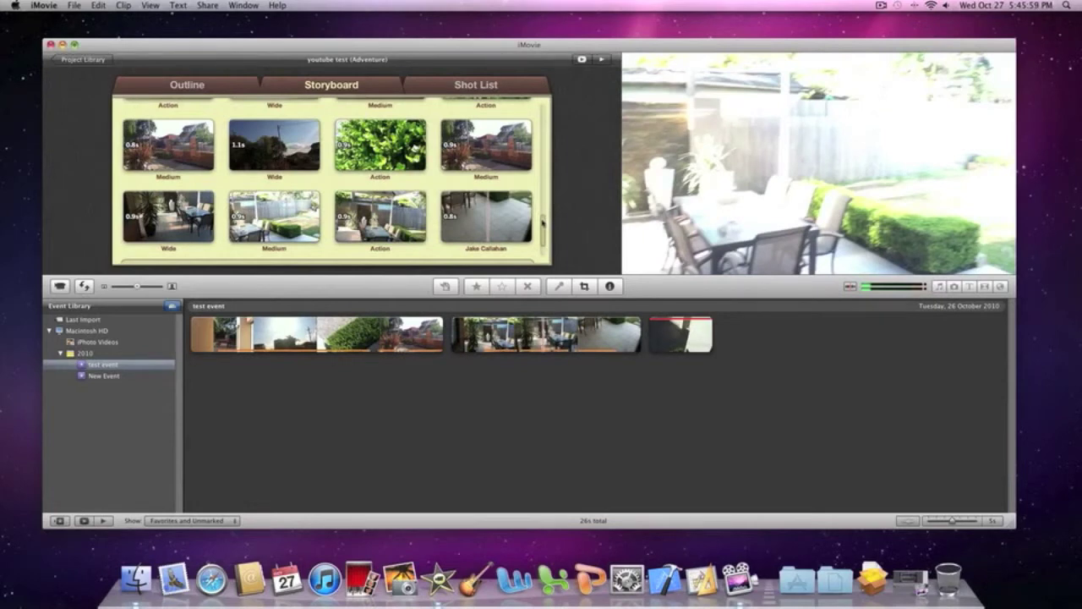
- Replace the Glory title card text with 'youtube' and 'test' on its two lines
scroll(330, 182, up, 5)
click(191, 173)
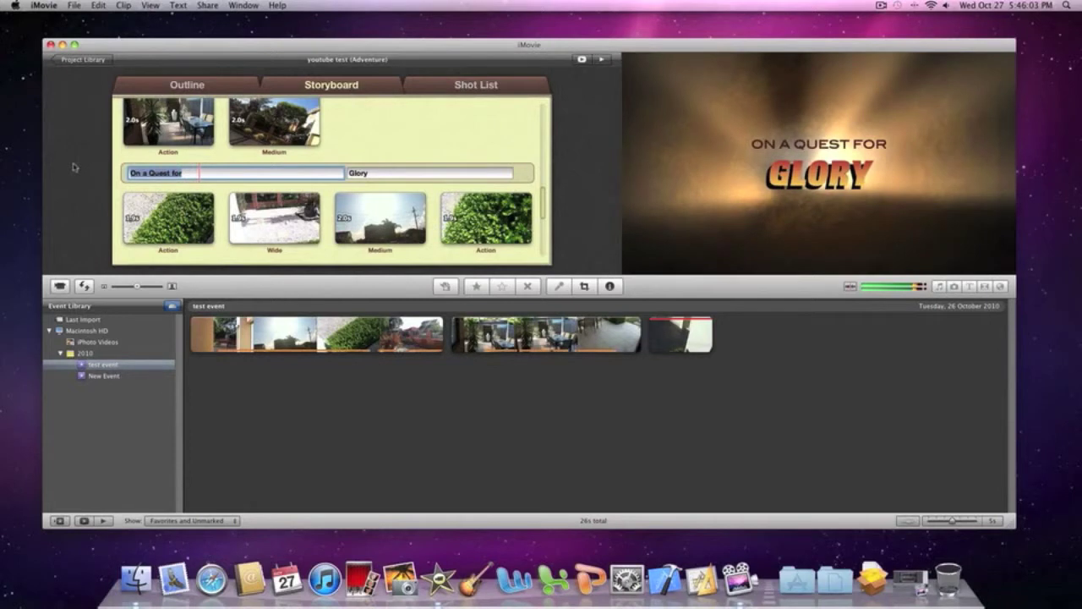
text(youtube)
key(Tab)
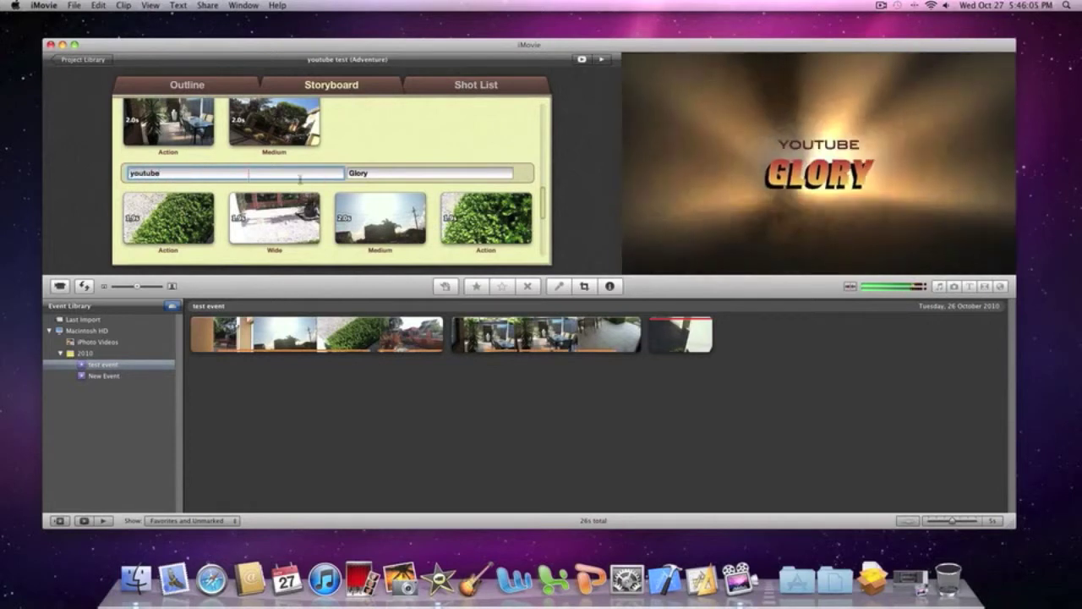
text(test)
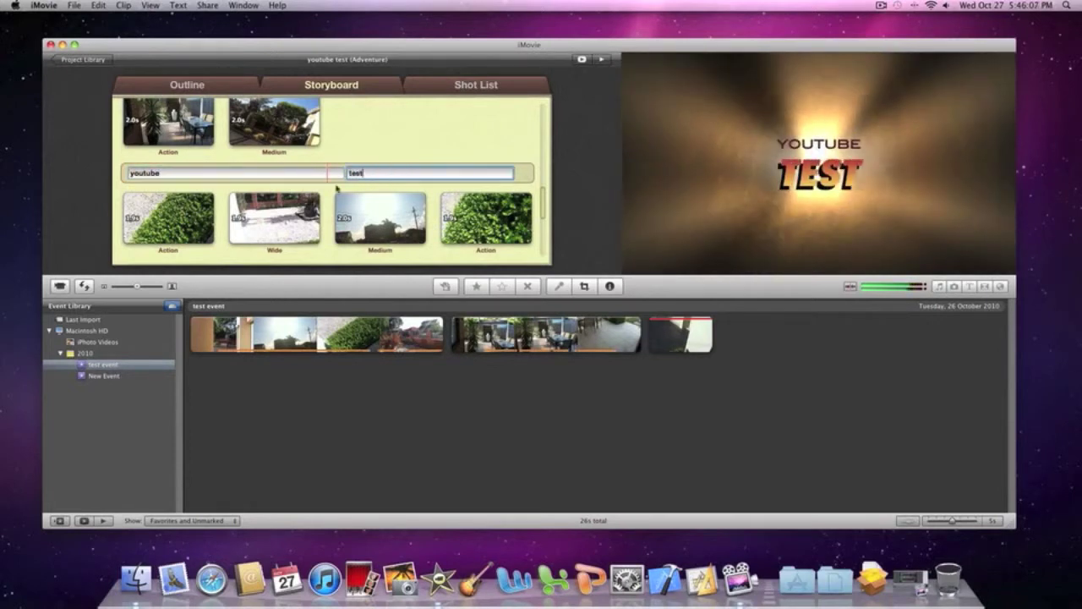
- Review the trailer's Outline details, then return to the Storyboard
scroll(342, 179, down, 5)
scroll(352, 186, up, 5)
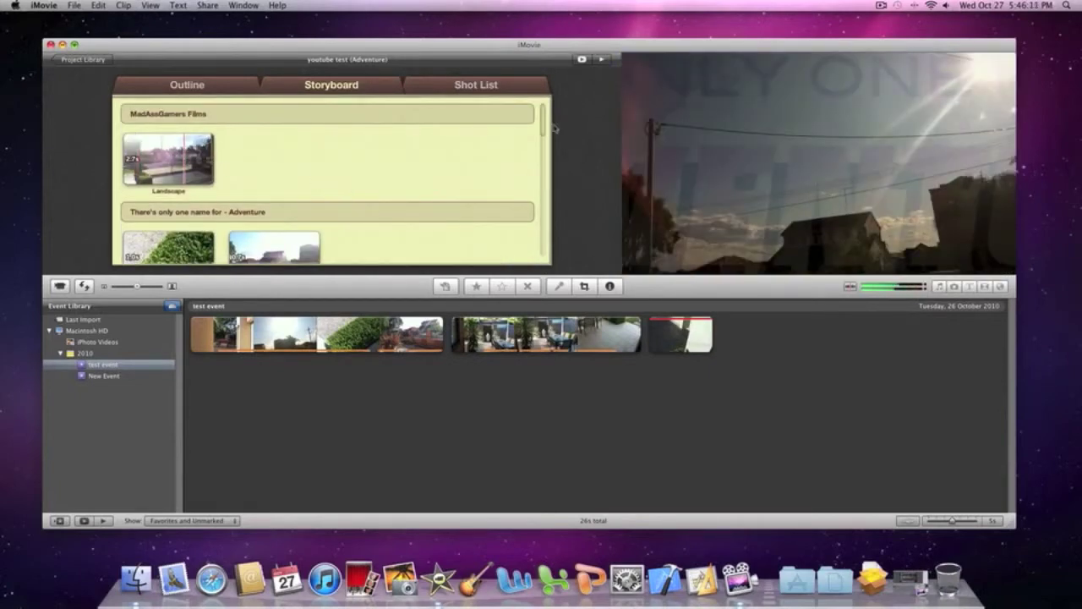
drag(545, 126, 542, 260)
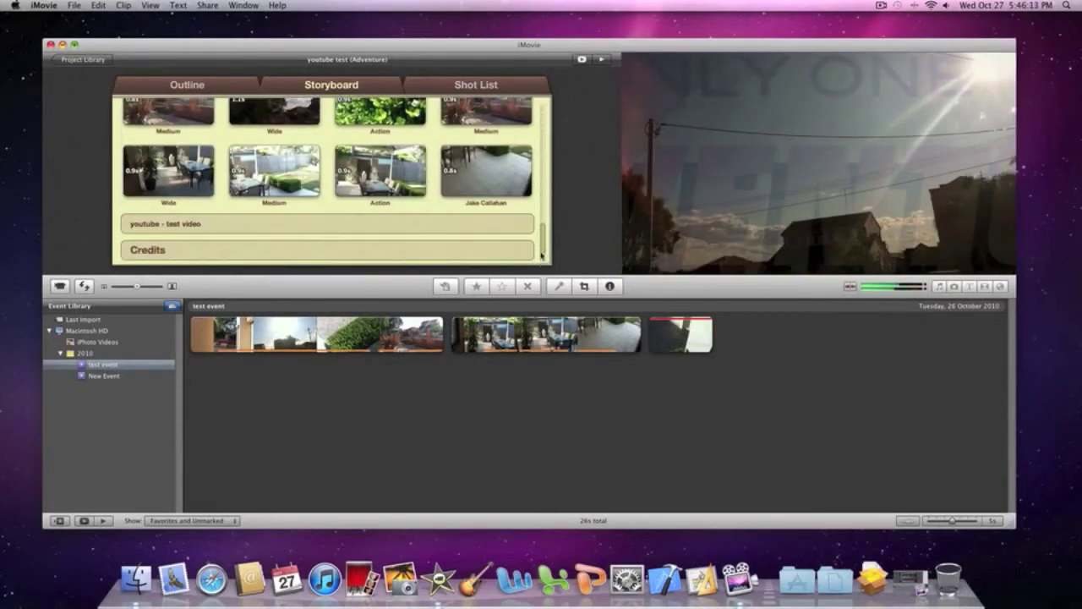
scroll(542, 254, up, 10)
click(165, 85)
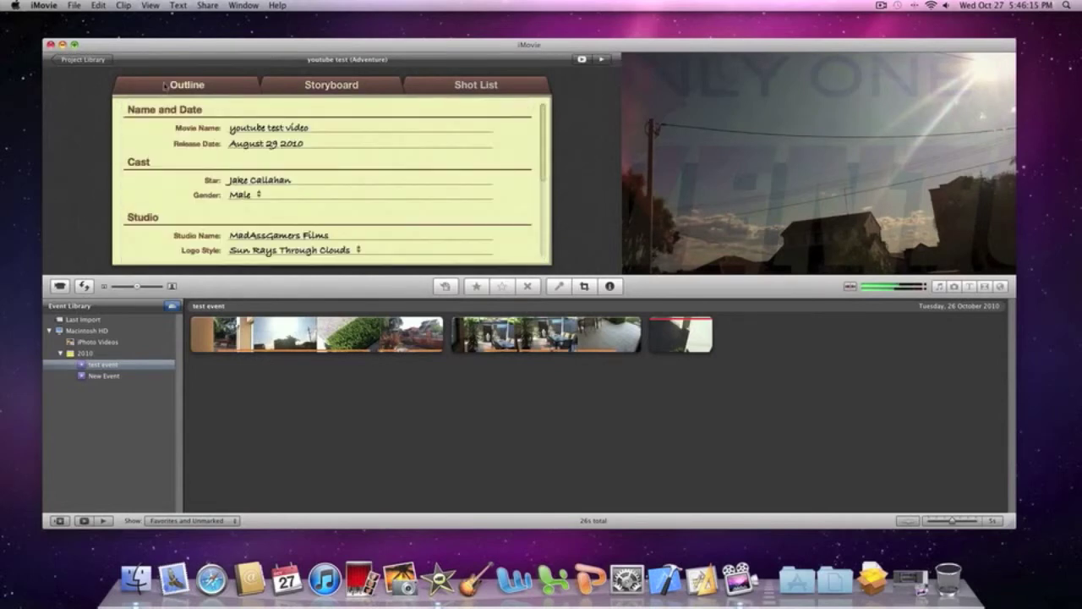
click(296, 85)
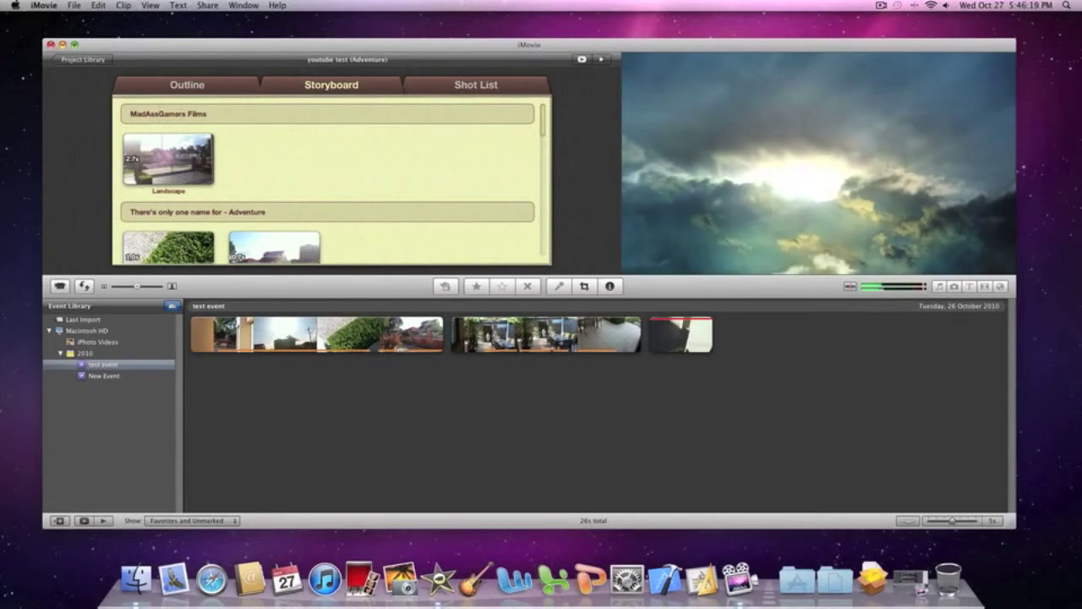
- Lower the system volume three times while the trailer plays
key(XF86AudioLowerVolume)
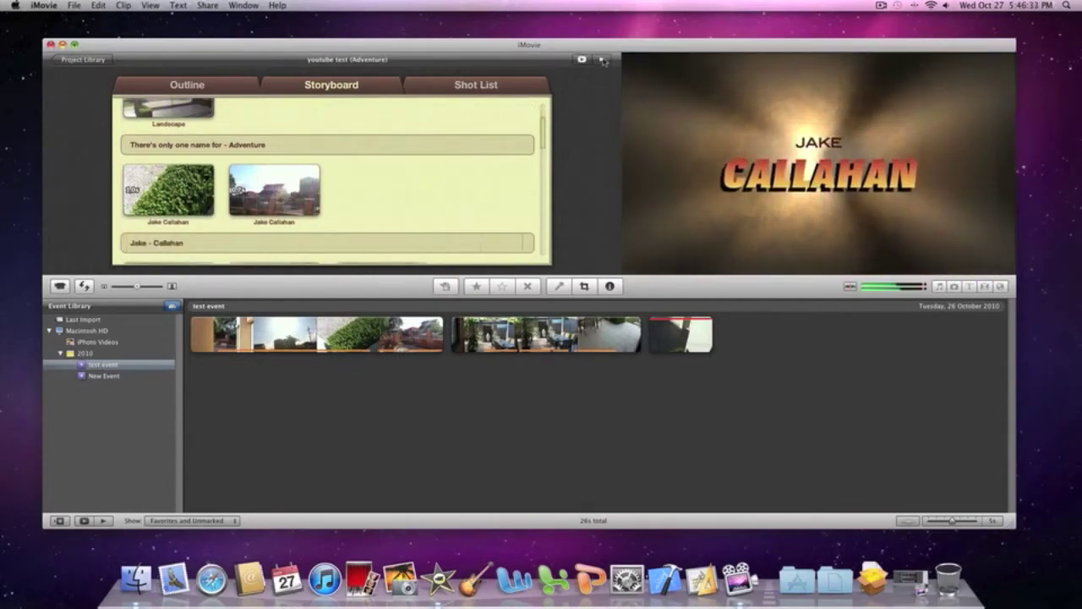
key(XF86AudioLowerVolume)
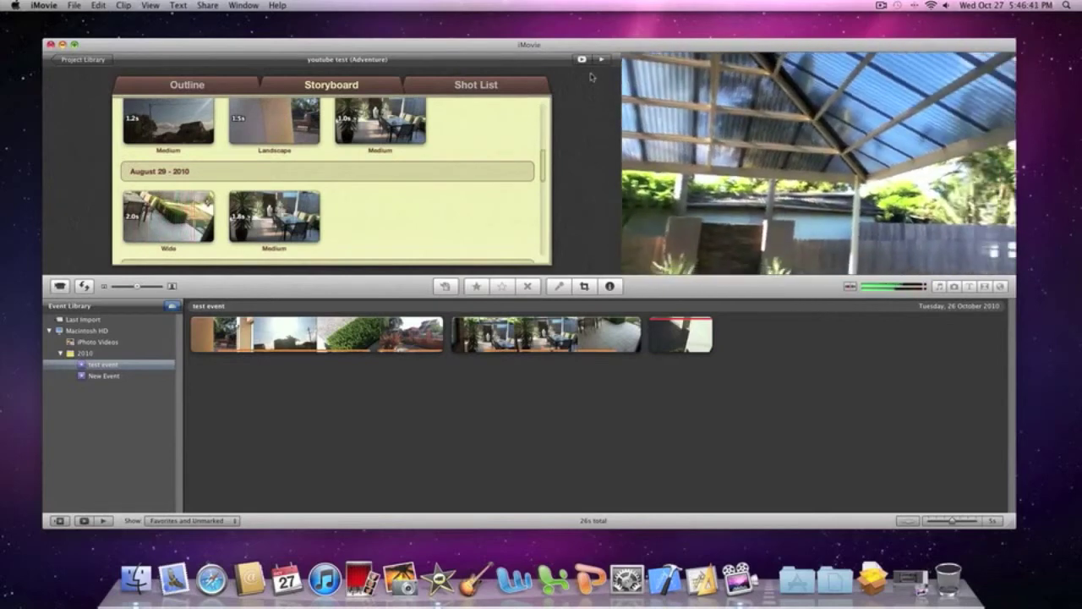
key(XF86AudioLowerVolume)
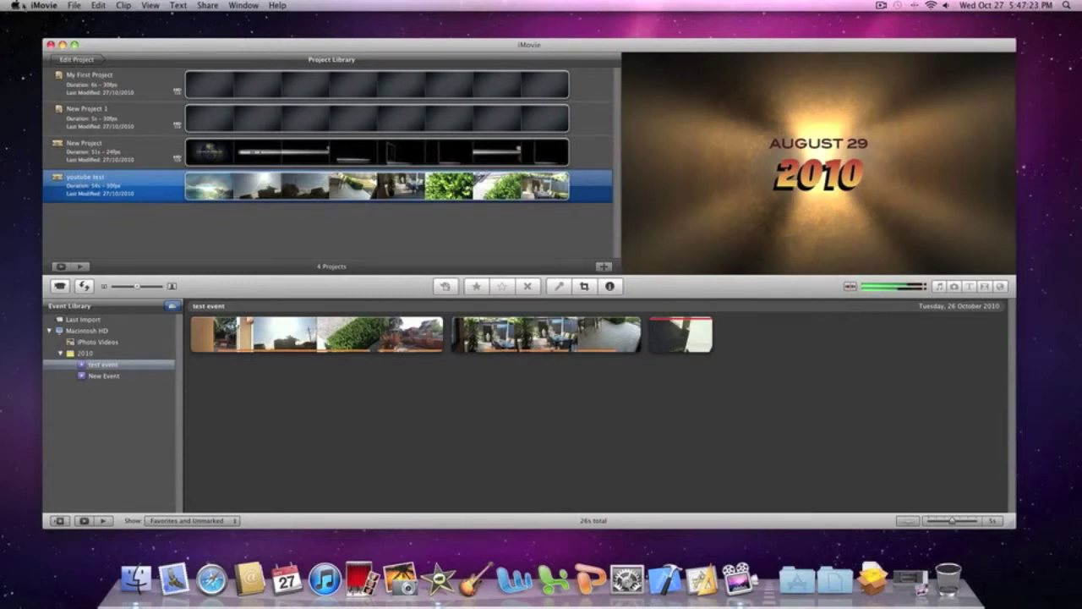
- Create a themeless New Project 2 and add the opening of the first event clip
click(74, 6)
click(84, 19)
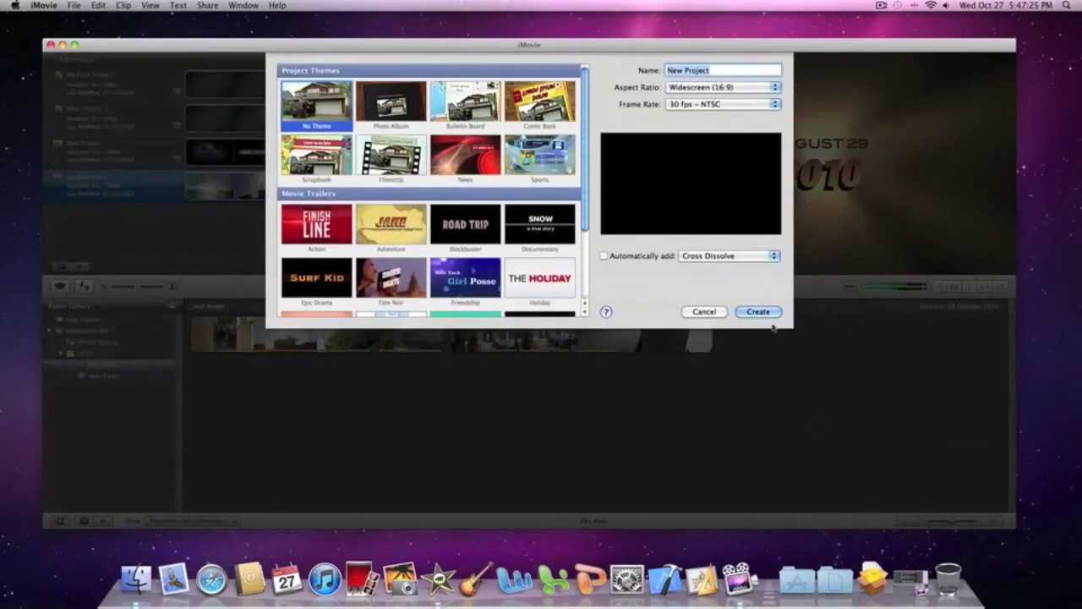
click(757, 312)
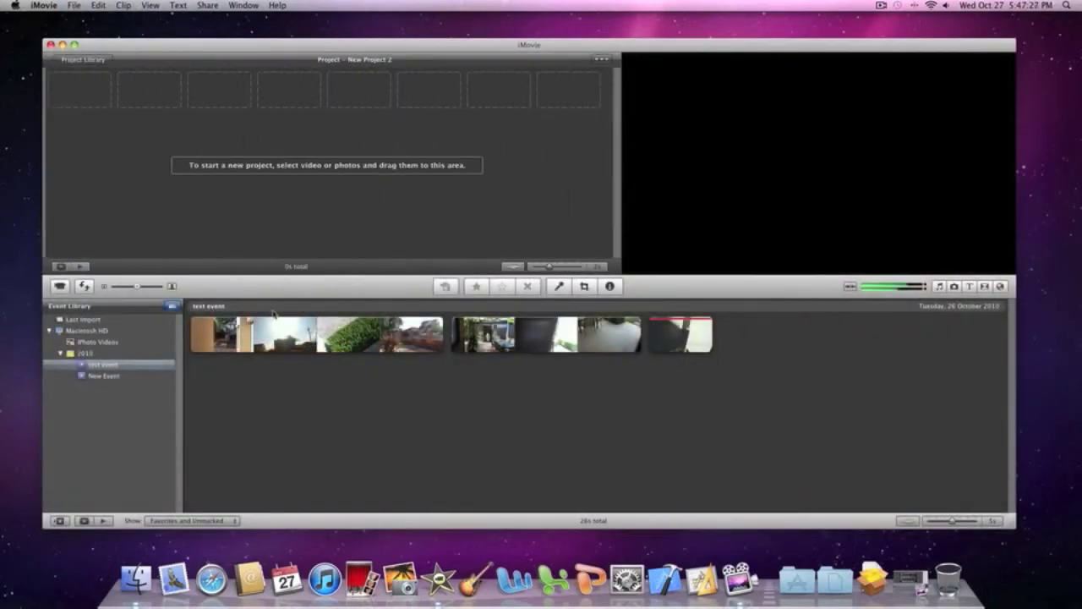
drag(193, 334, 89, 97)
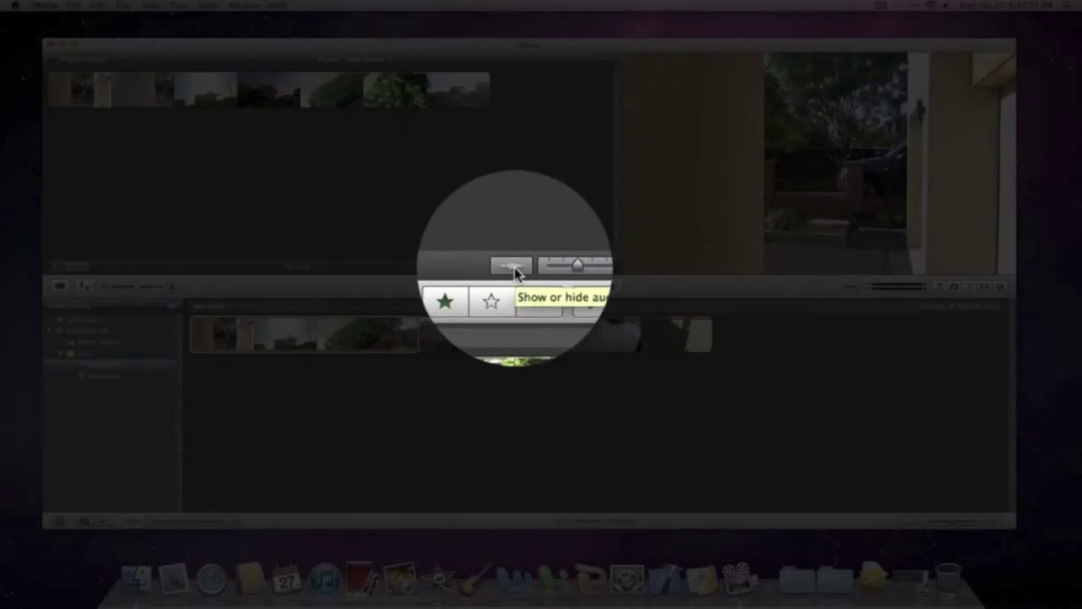
- Show audio waveforms, select a stretch of the project, and drag its volume to 0%
click(513, 267)
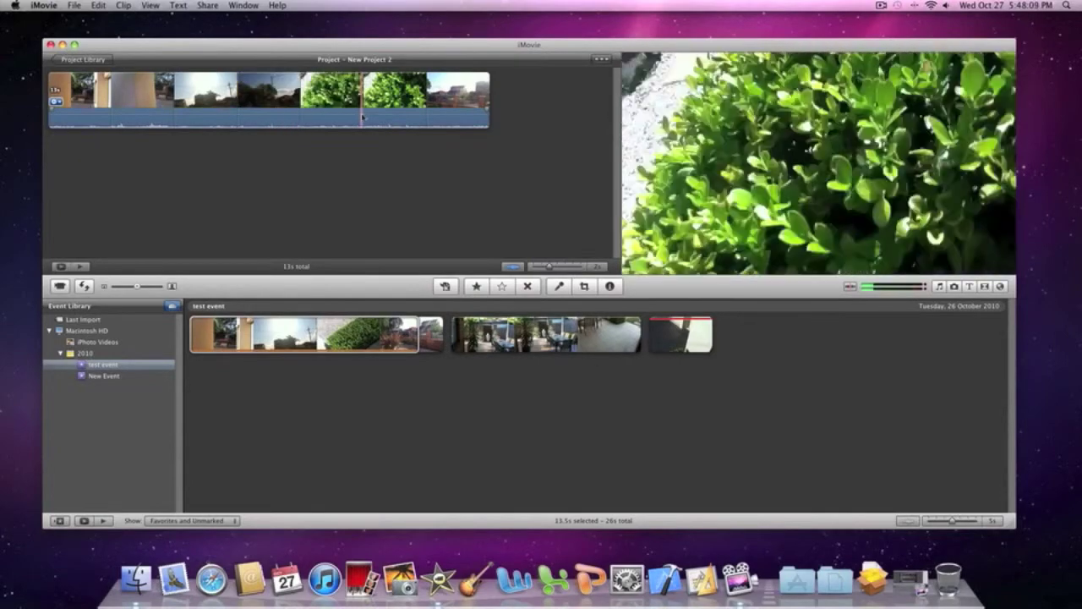
click(403, 113)
drag(403, 112, 79, 115)
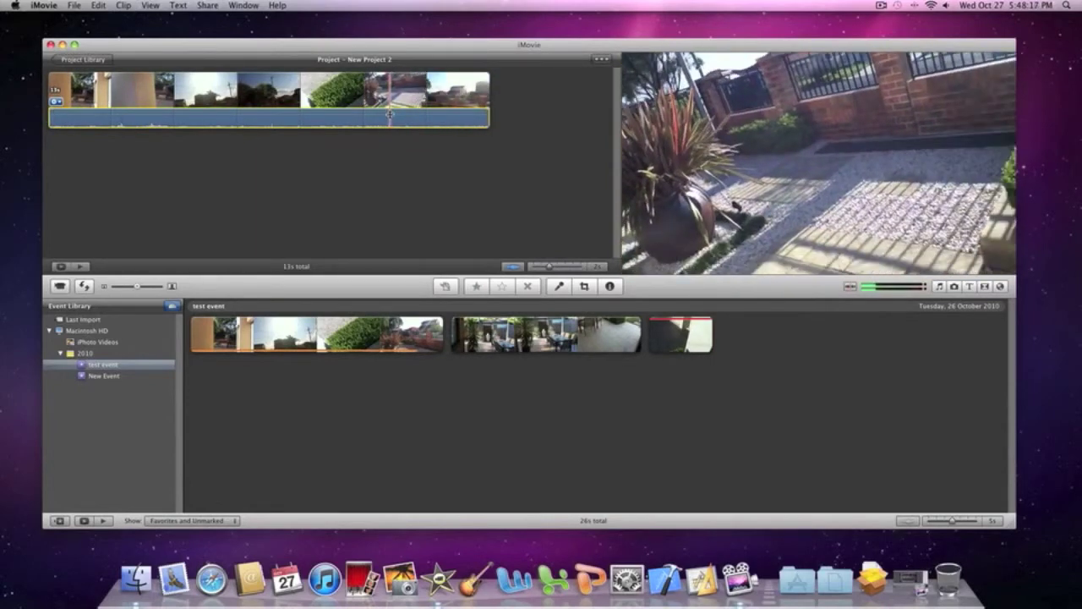
drag(390, 114, 390, 115)
mouse_move(389, 196)
mouse_down()
mouse_move(389, 177)
mouse_move(384, 186)
mouse_up()
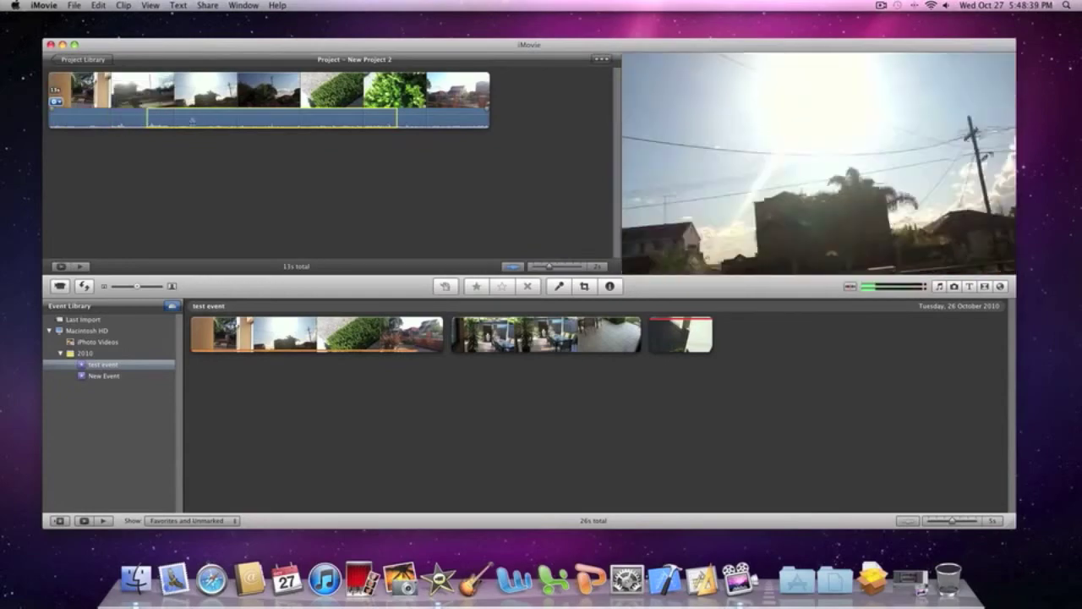
- Set a short range to about 49% volume, play it, then return to Project Library
click(377, 125)
drag(377, 125, 419, 119)
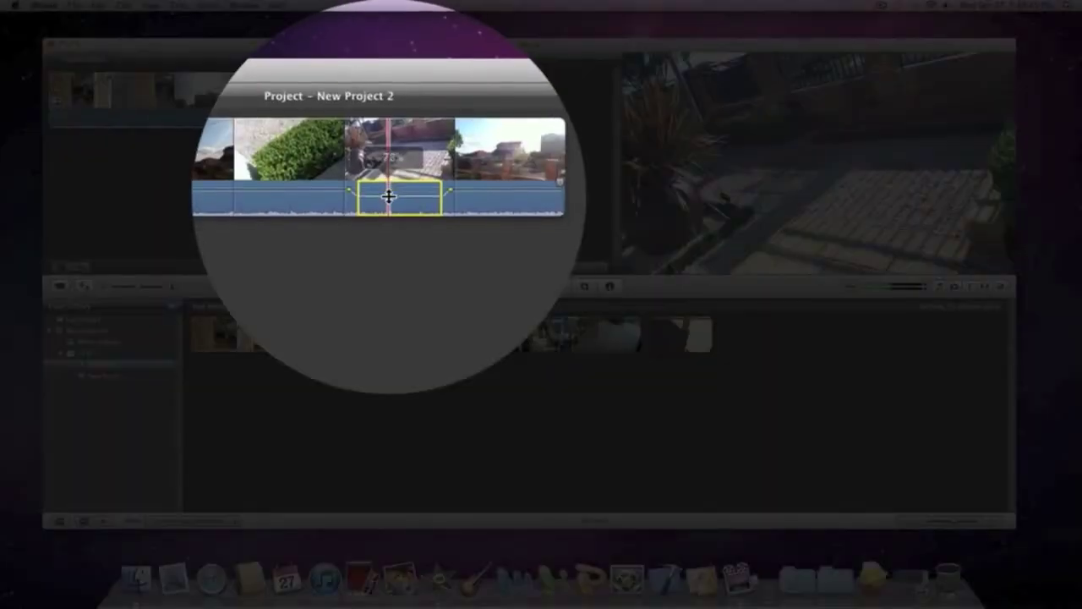
drag(389, 113, 389, 120)
drag(389, 196, 389, 196)
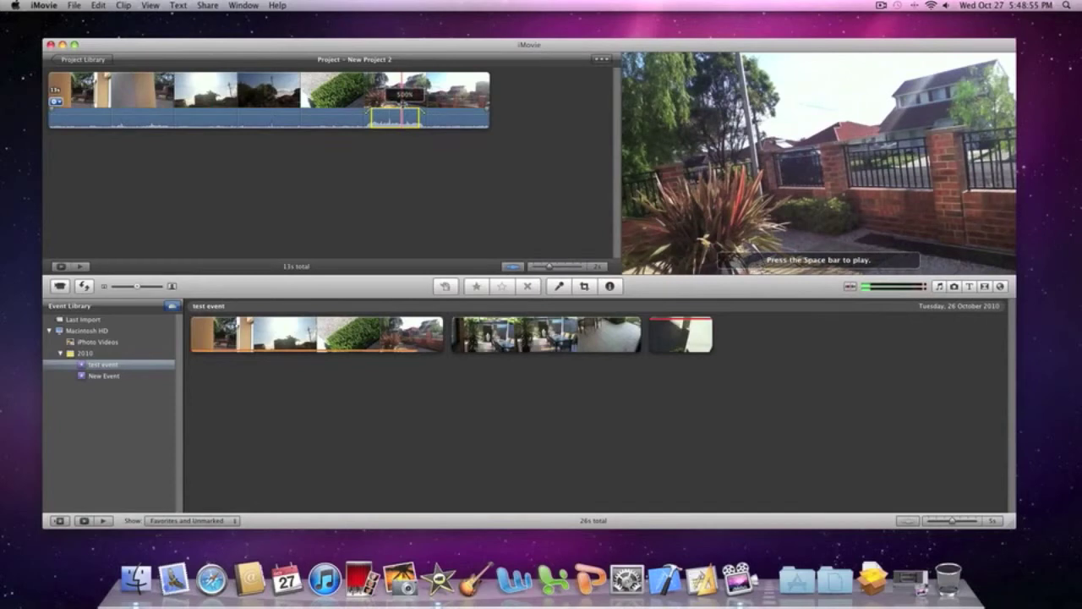
key(space)
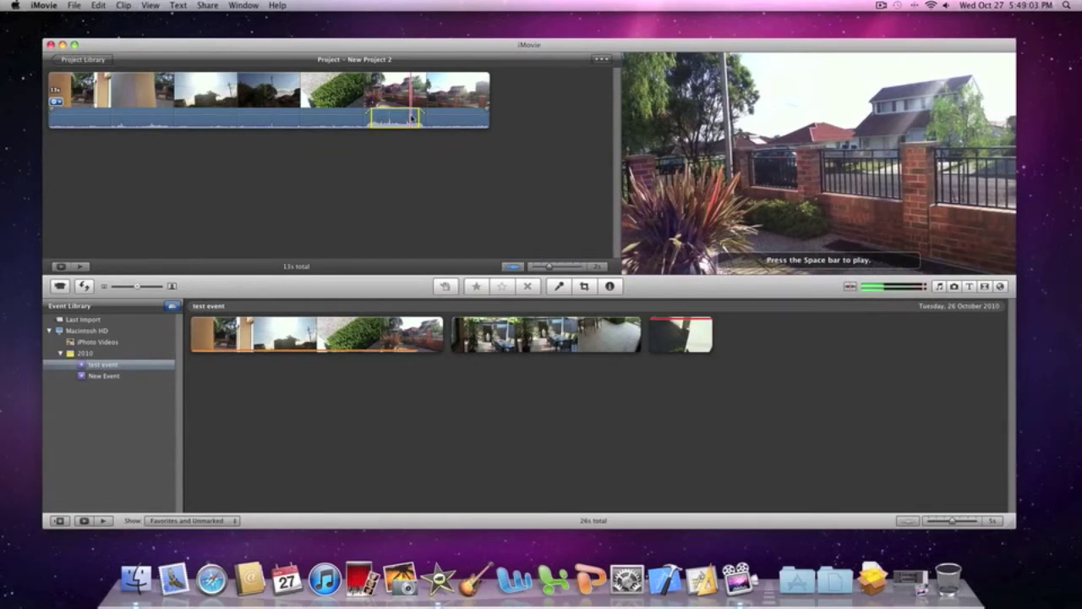
key(super+0)
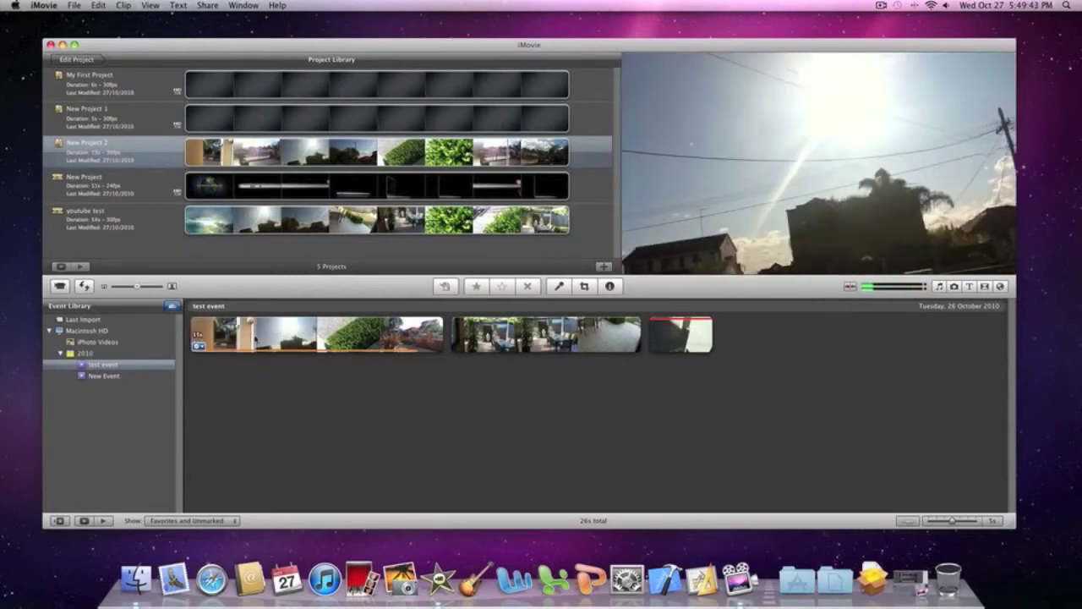
- Analyze the first two event clips for people, dismiss the alert, and reopen New Project 2
click(253, 334)
alt+click(250, 334)
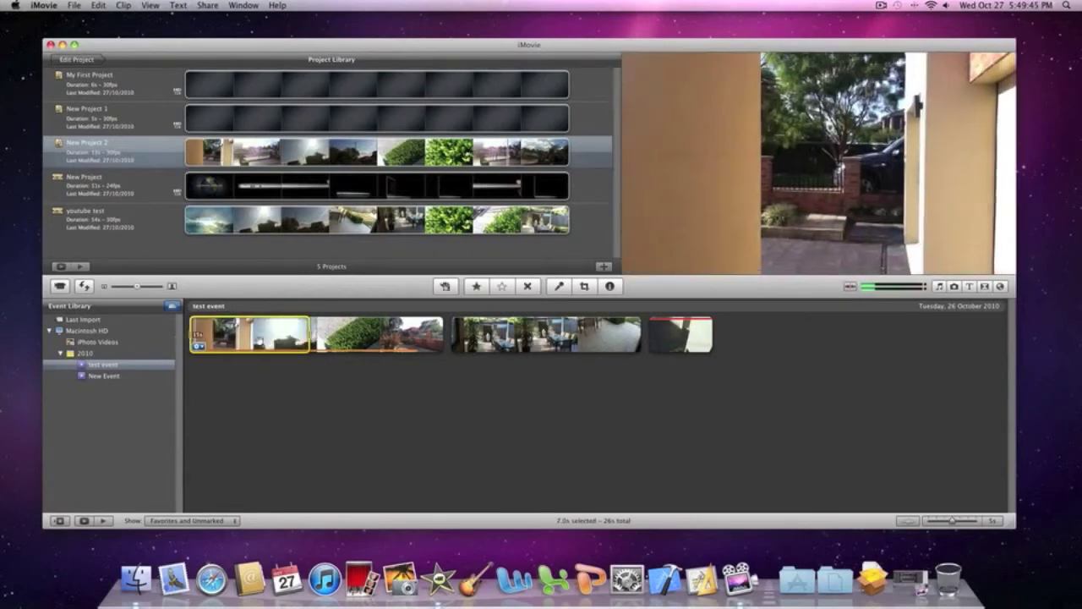
shift+click(440, 334)
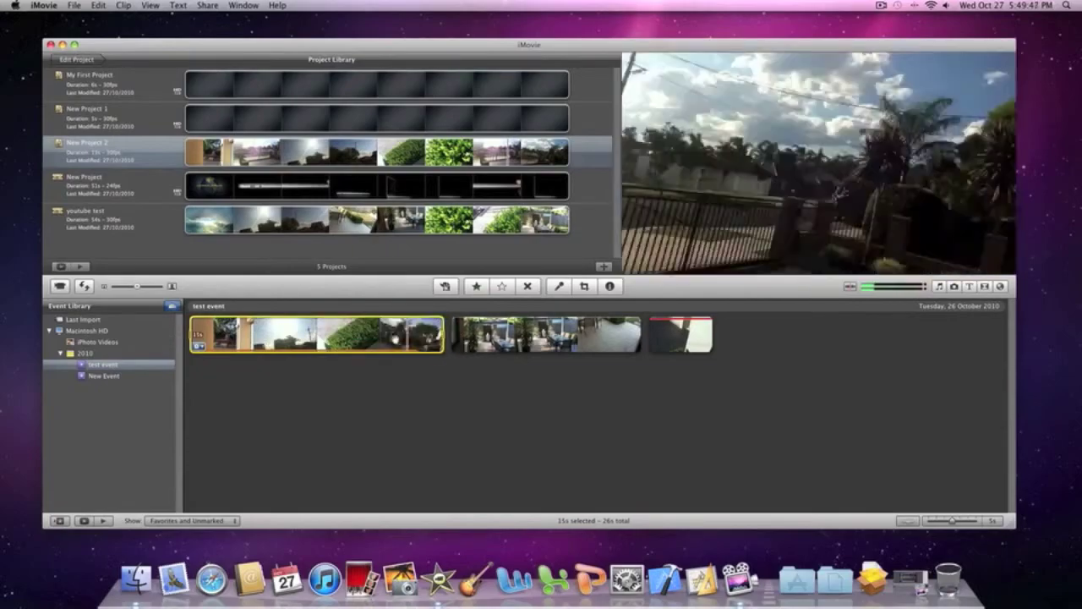
right_click(327, 336)
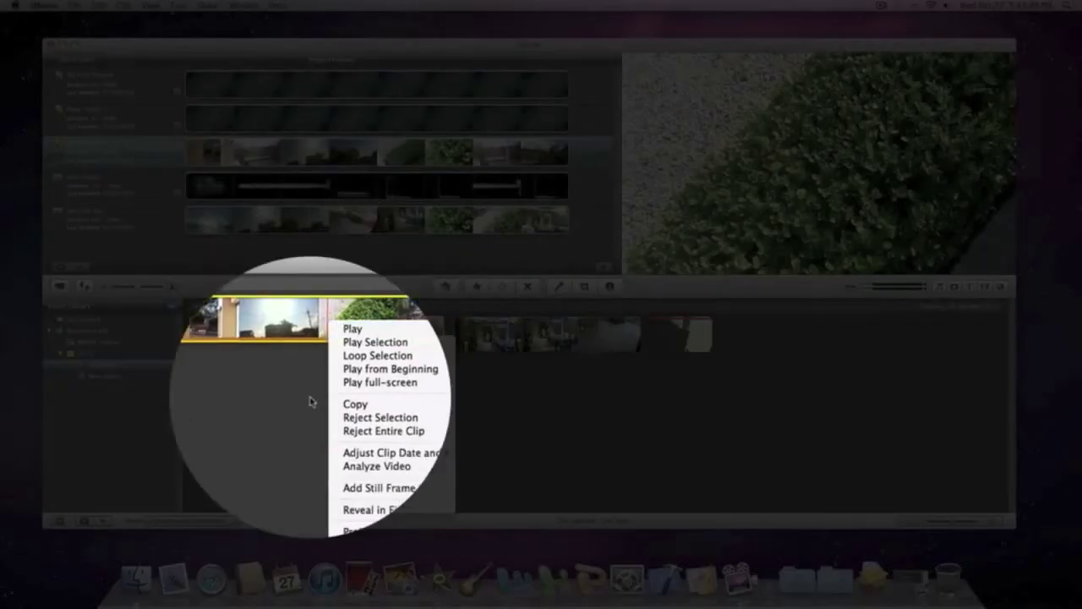
mouse_move(350, 453)
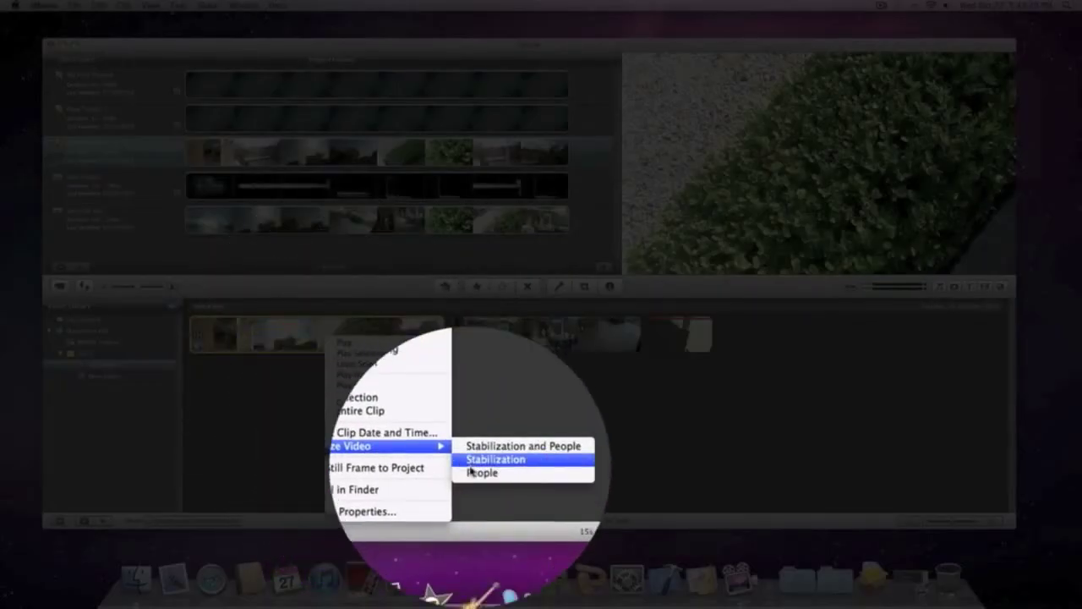
click(463, 461)
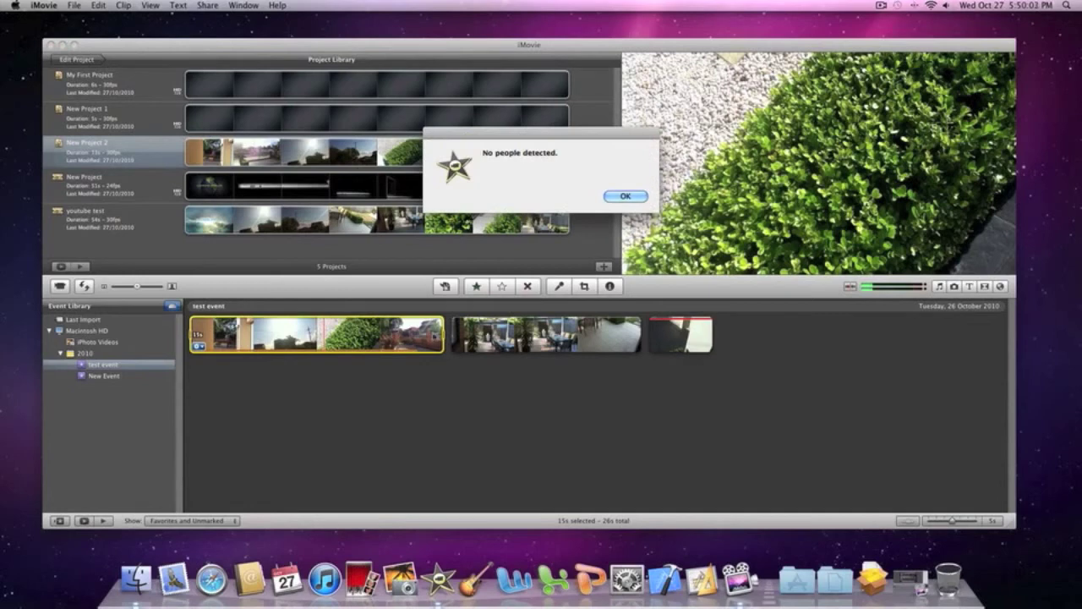
click(625, 196)
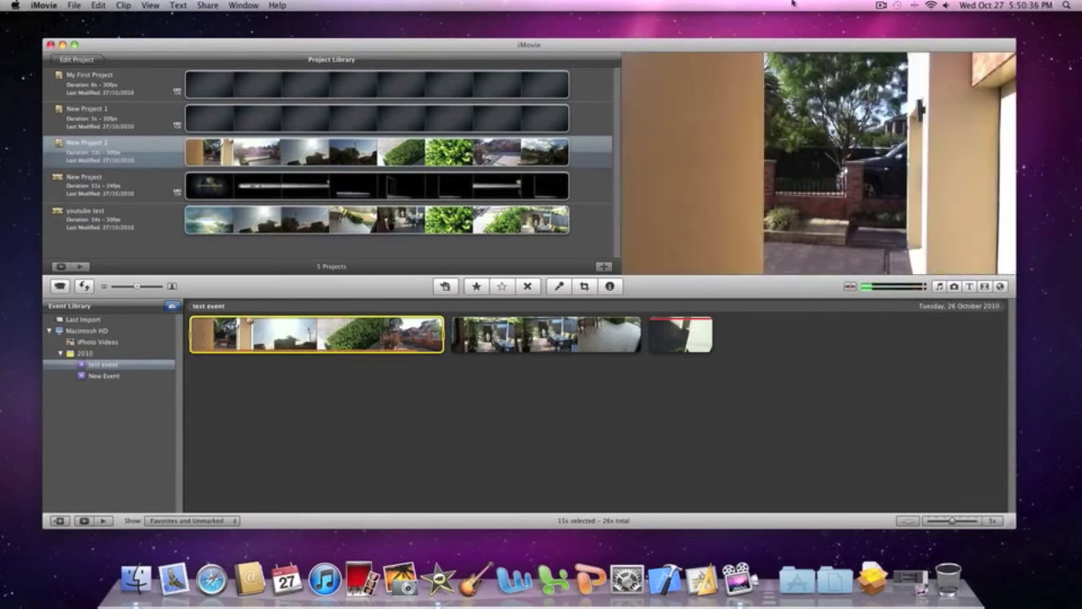
double_click(457, 156)
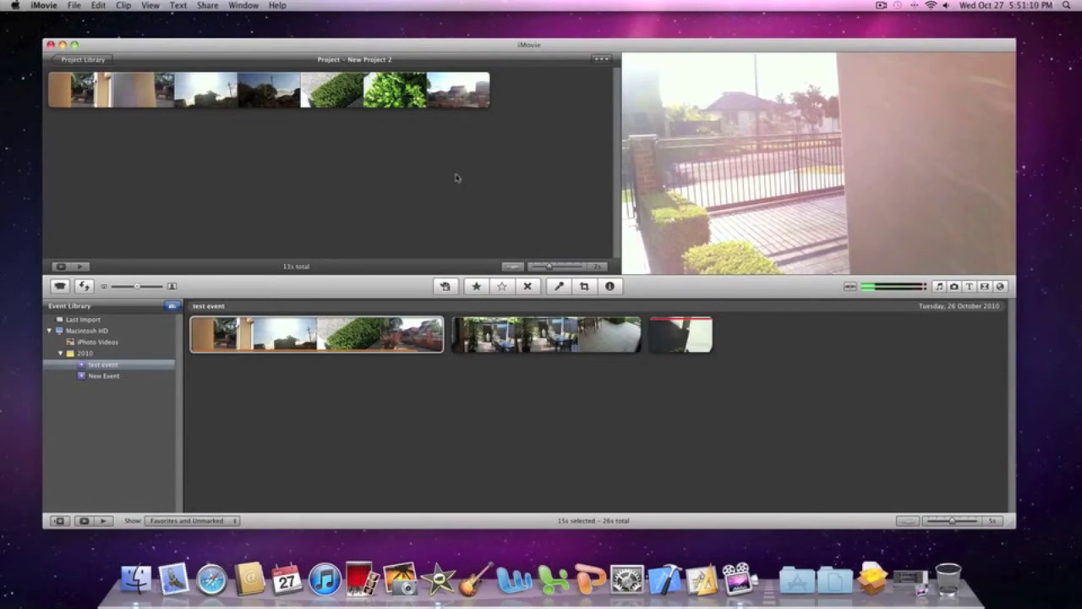
- Select the clip's opening portion and browse the Clip menu effects without choosing one
click(200, 107)
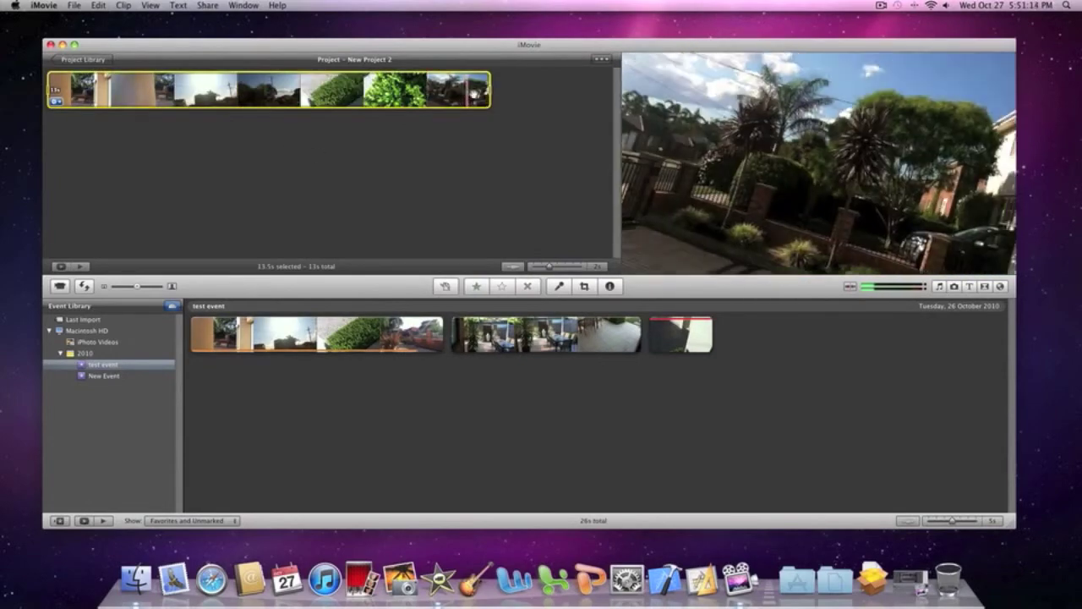
drag(490, 89, 178, 91)
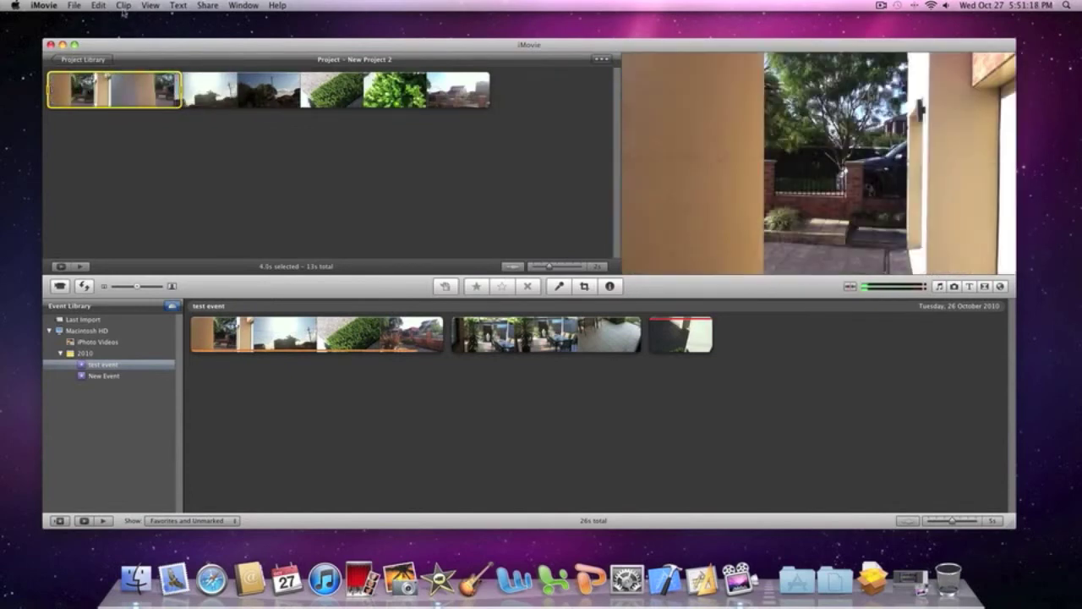
click(123, 6)
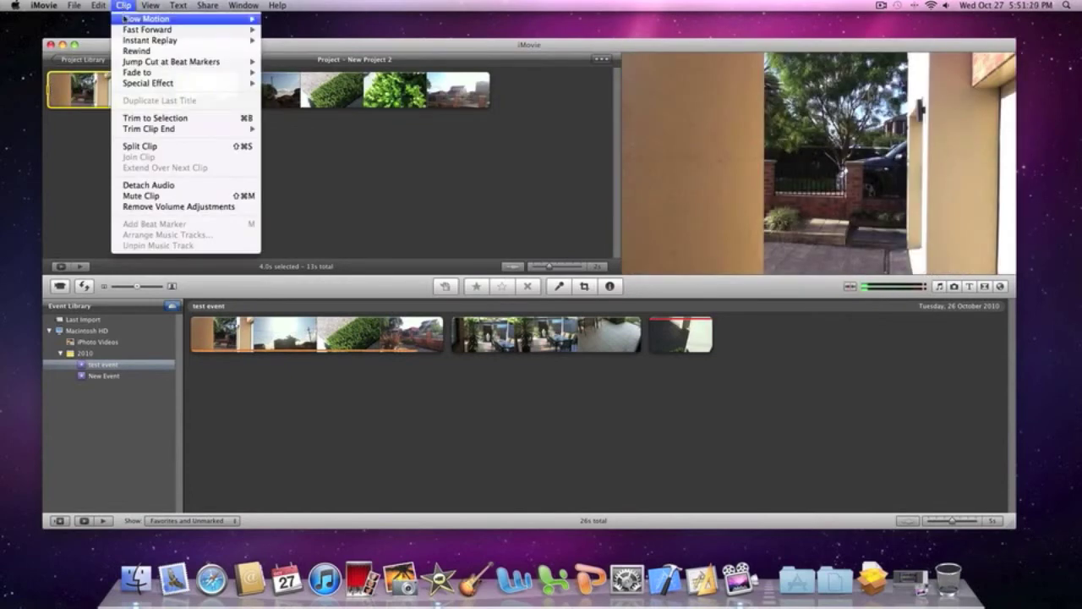
mouse_move(121, 18)
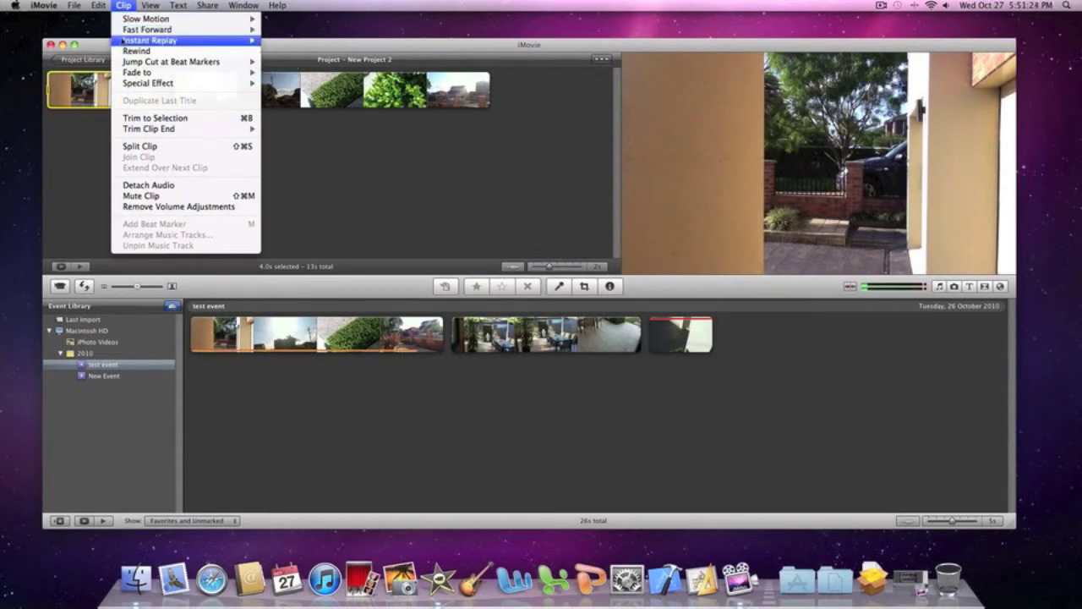
mouse_move(121, 41)
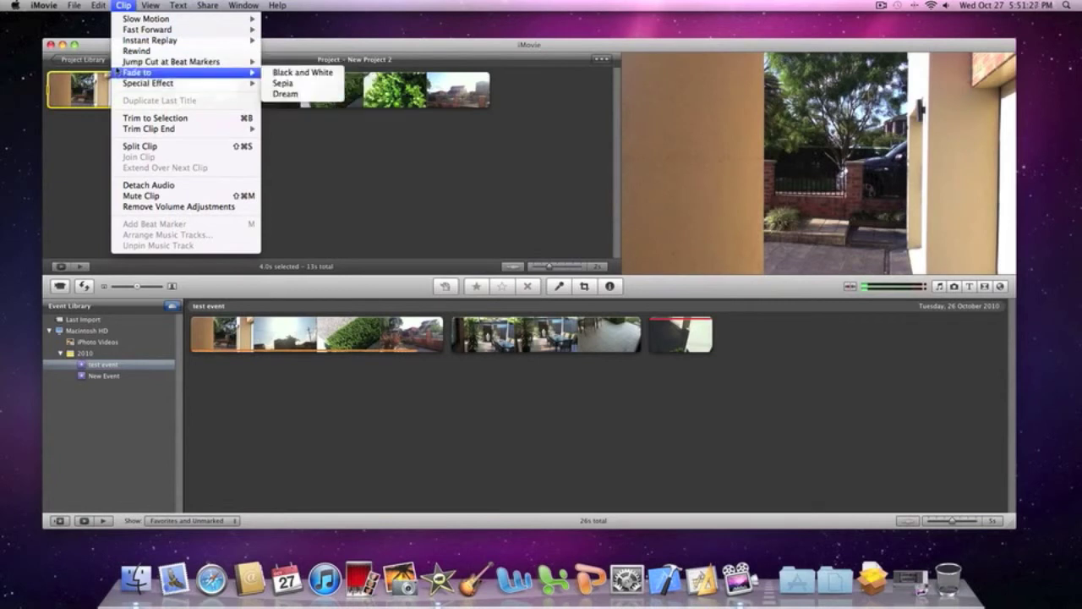
mouse_move(118, 65)
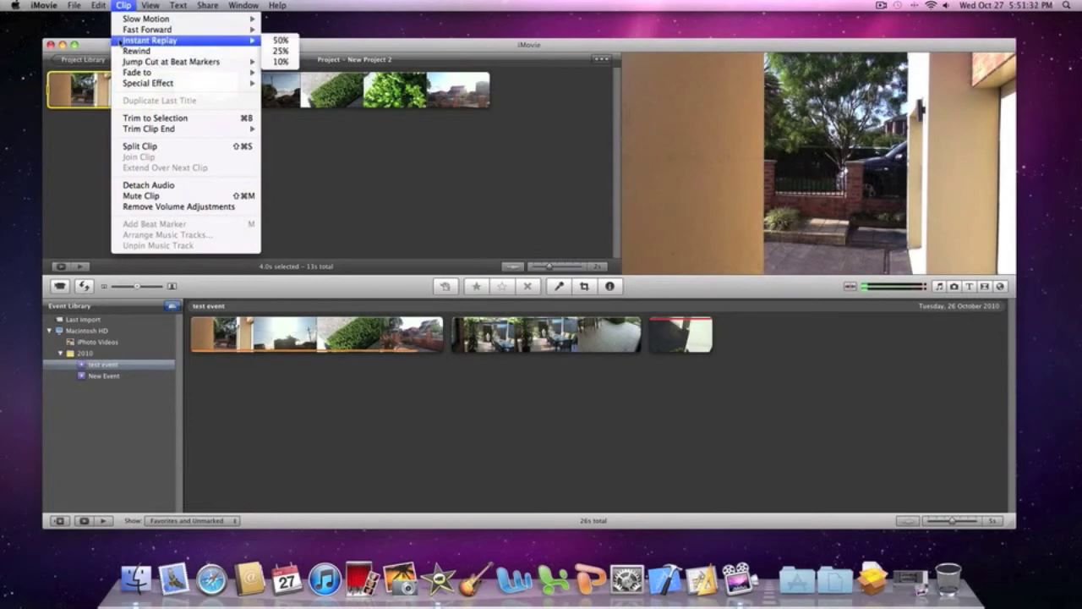
click(97, 99)
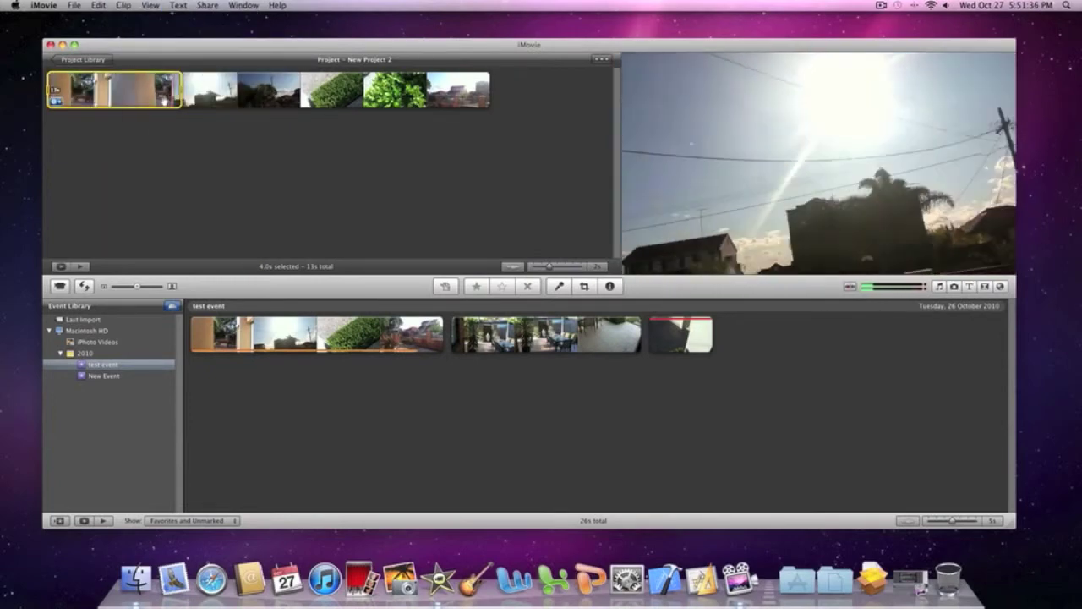
- Apply a 25% Instant Replay to the selected 4-second stretch
click(124, 6)
mouse_move(251, 42)
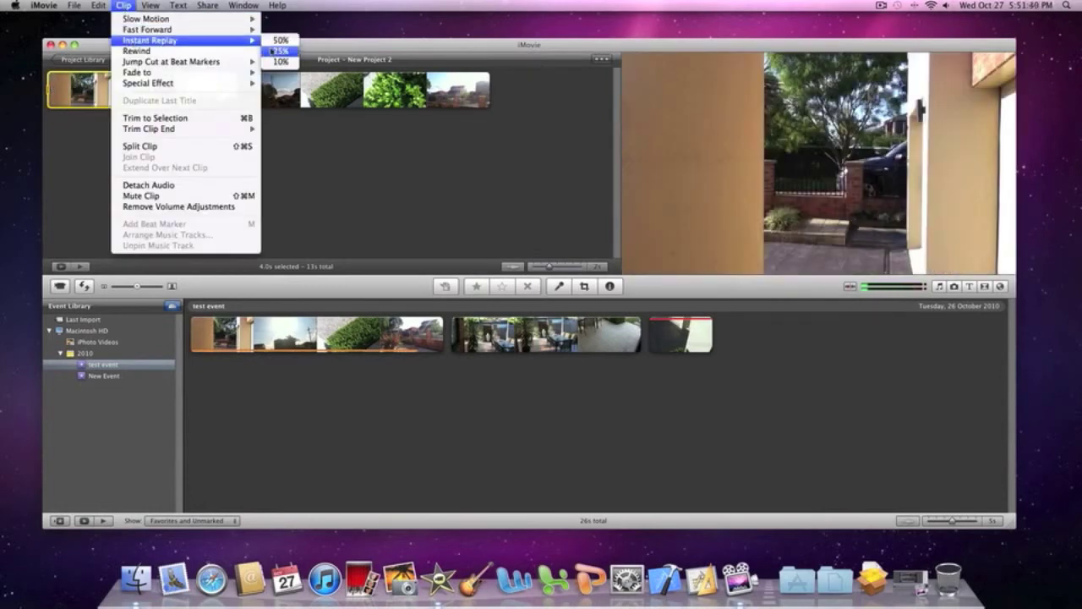
click(279, 52)
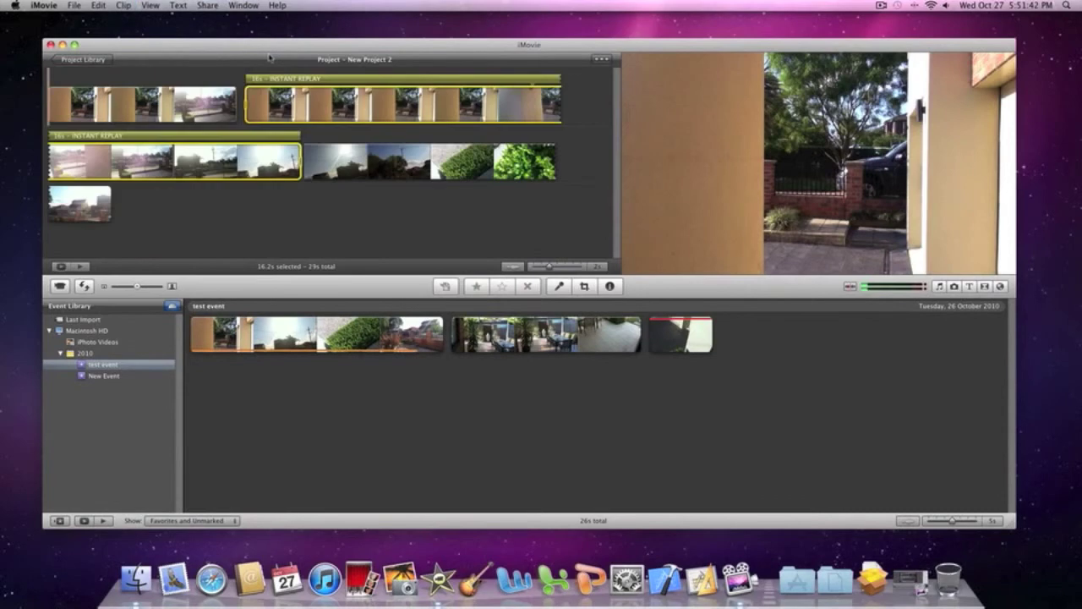
- Play back the instant replay, then undo it so the project runs 19 seconds
mouse_move(52, 104)
key(space)
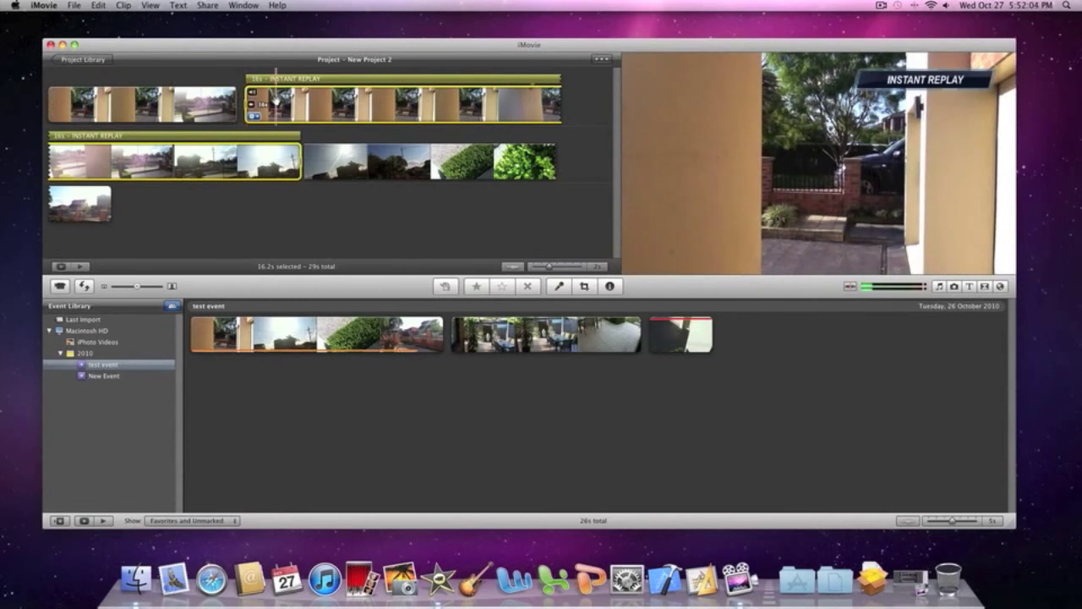
key(super+z)
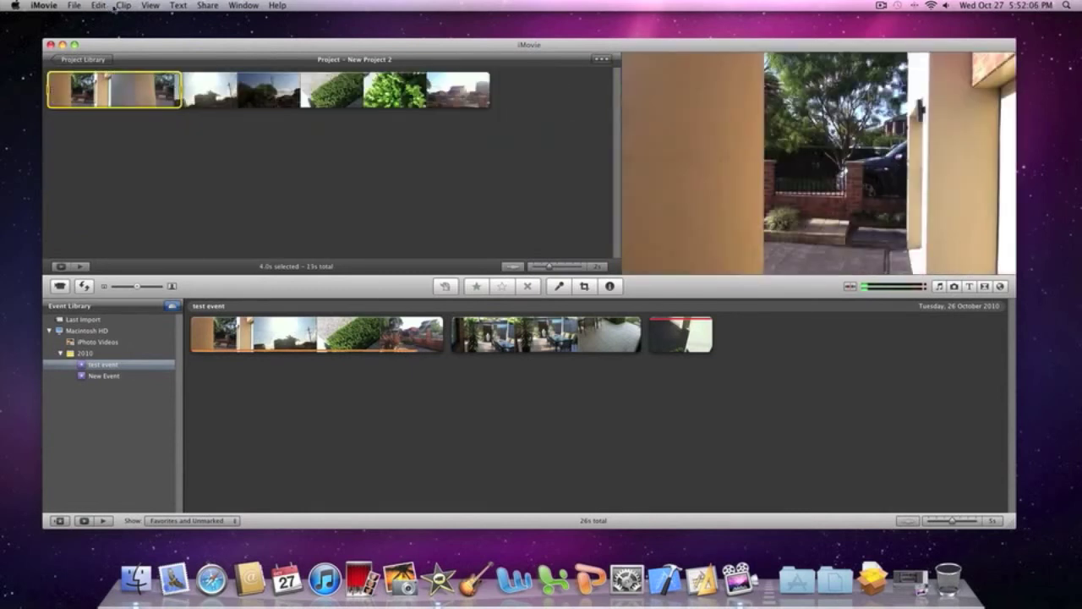
- Apply 25% Slow Motion to the selected opening portion
click(119, 5)
mouse_move(130, 23)
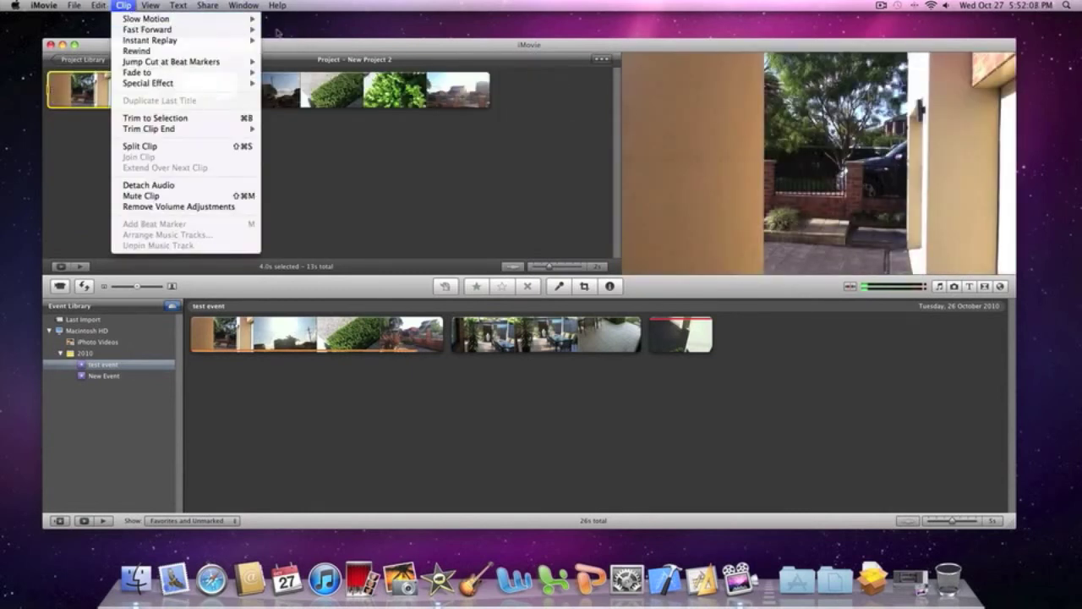
click(276, 33)
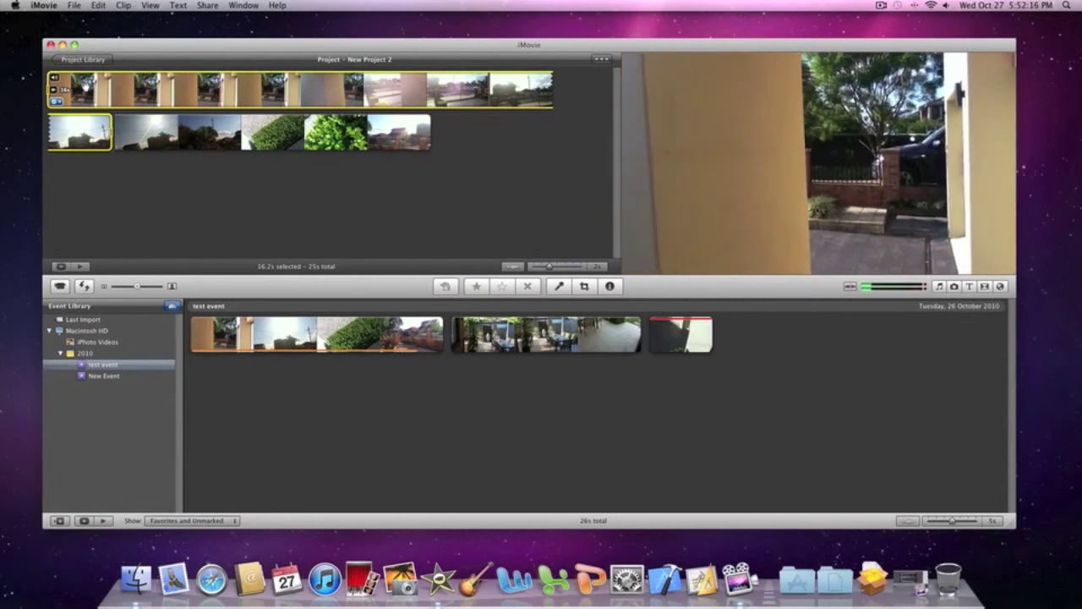
- Look through the Special Effect and Fade to submenus without applying another effect
click(124, 5)
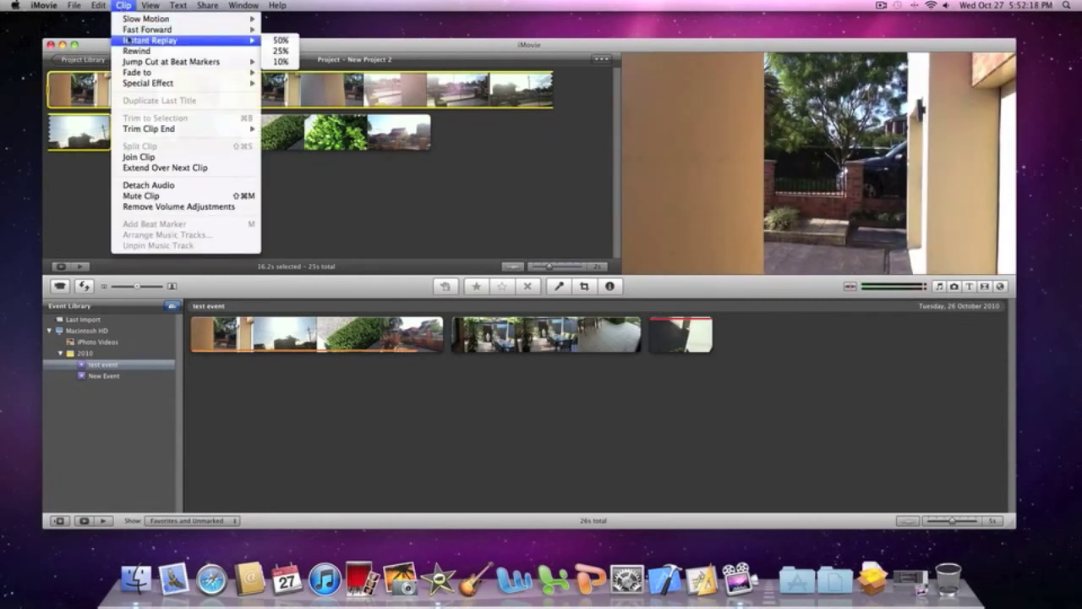
mouse_move(134, 84)
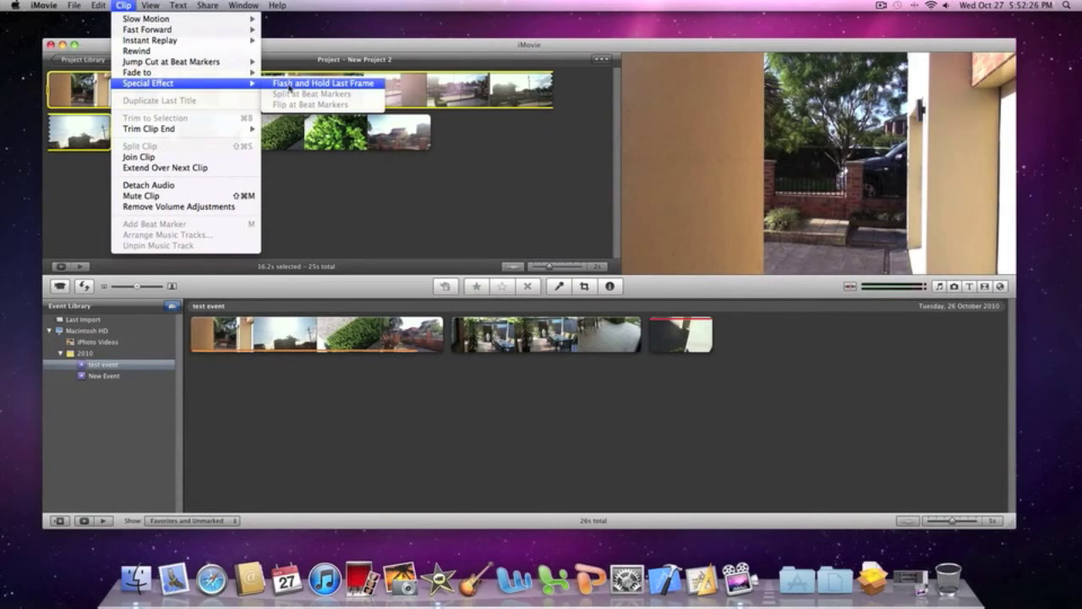
mouse_move(211, 78)
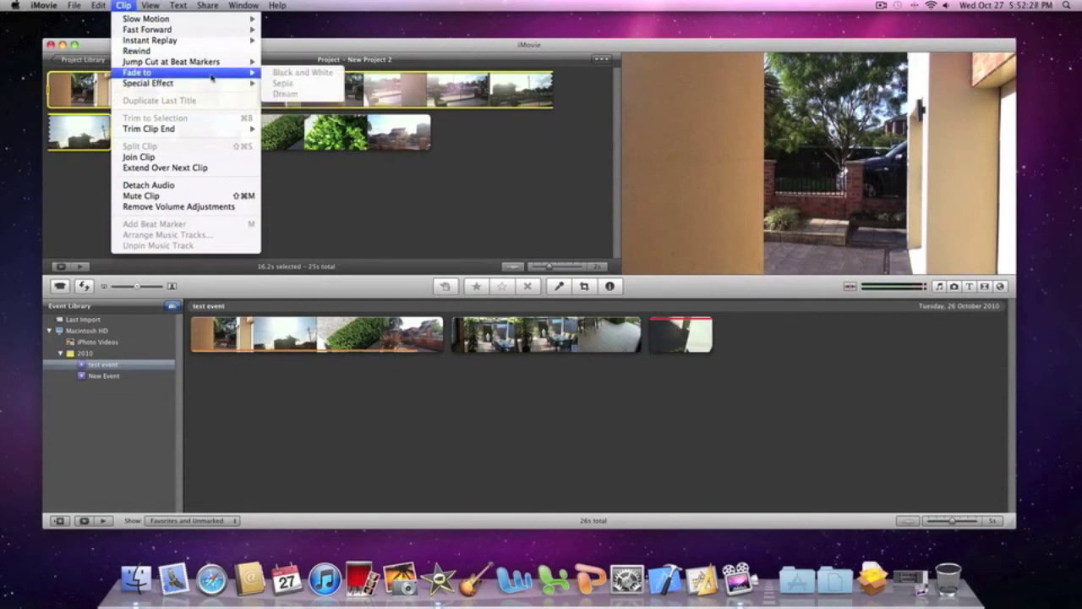
click(313, 149)
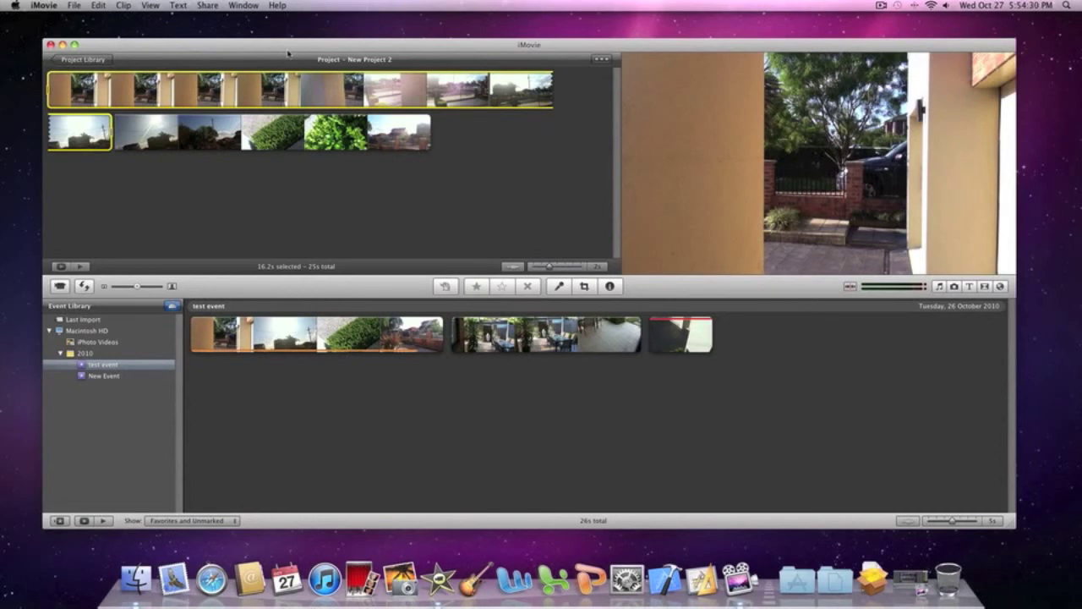
- Show the audio effects, such as Robot, Echo and Telephone, for the slowed 16.2-second clip
click(54, 101)
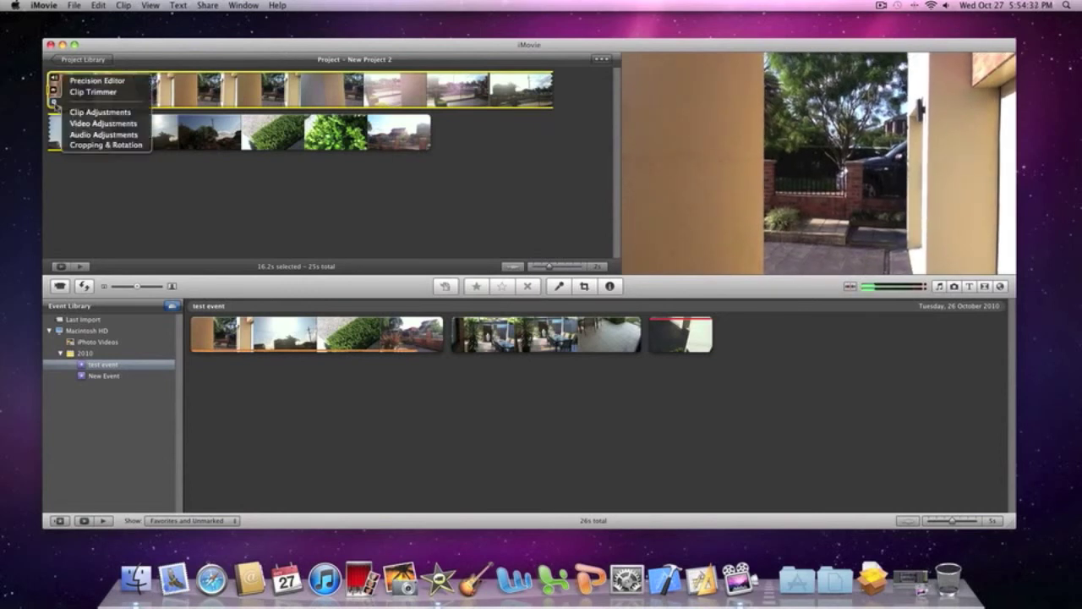
click(71, 112)
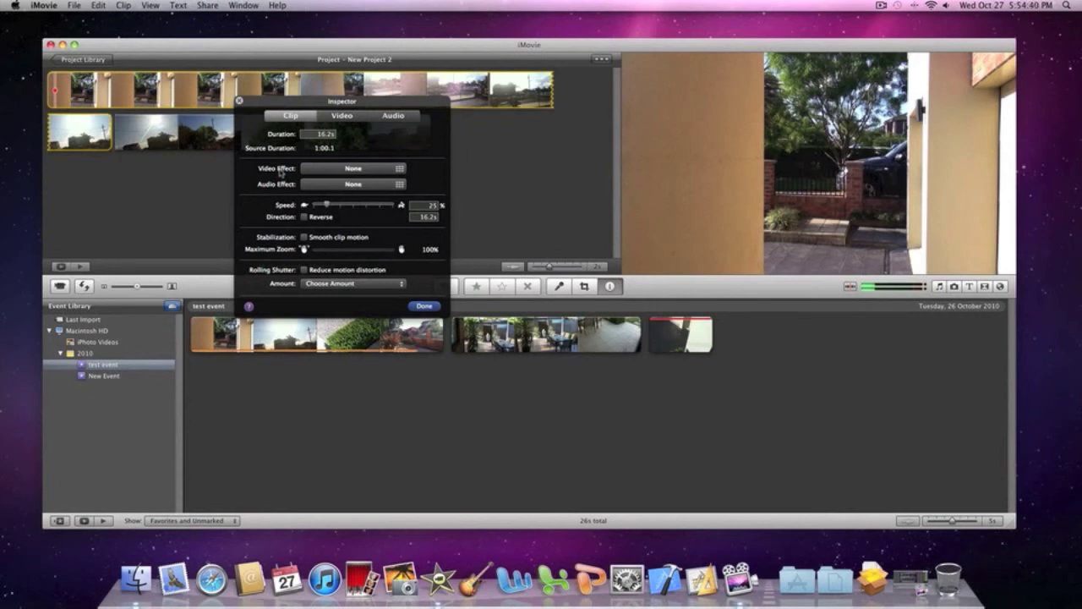
click(325, 186)
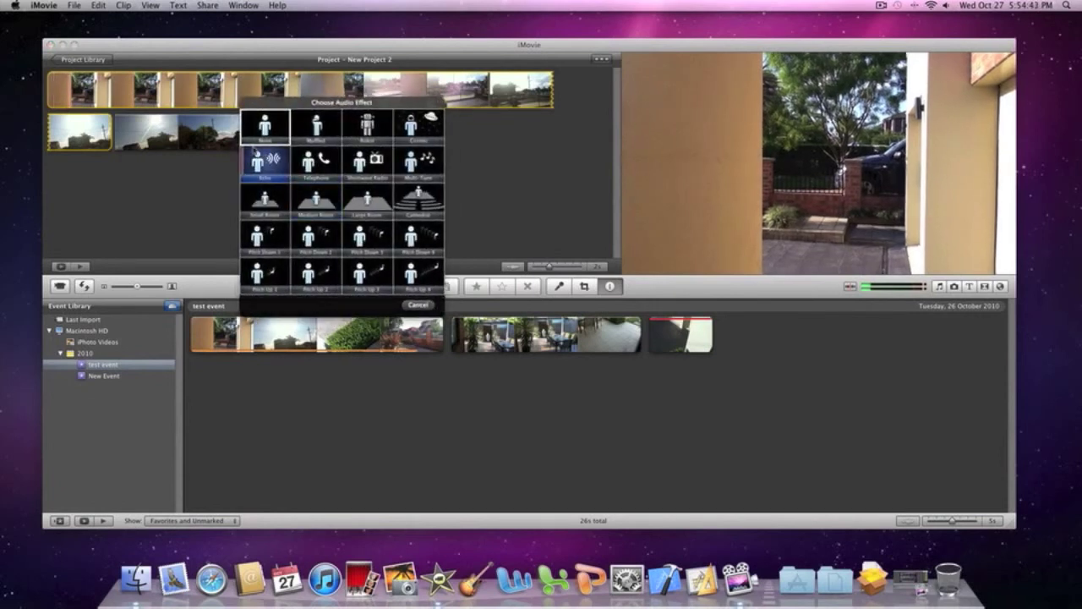